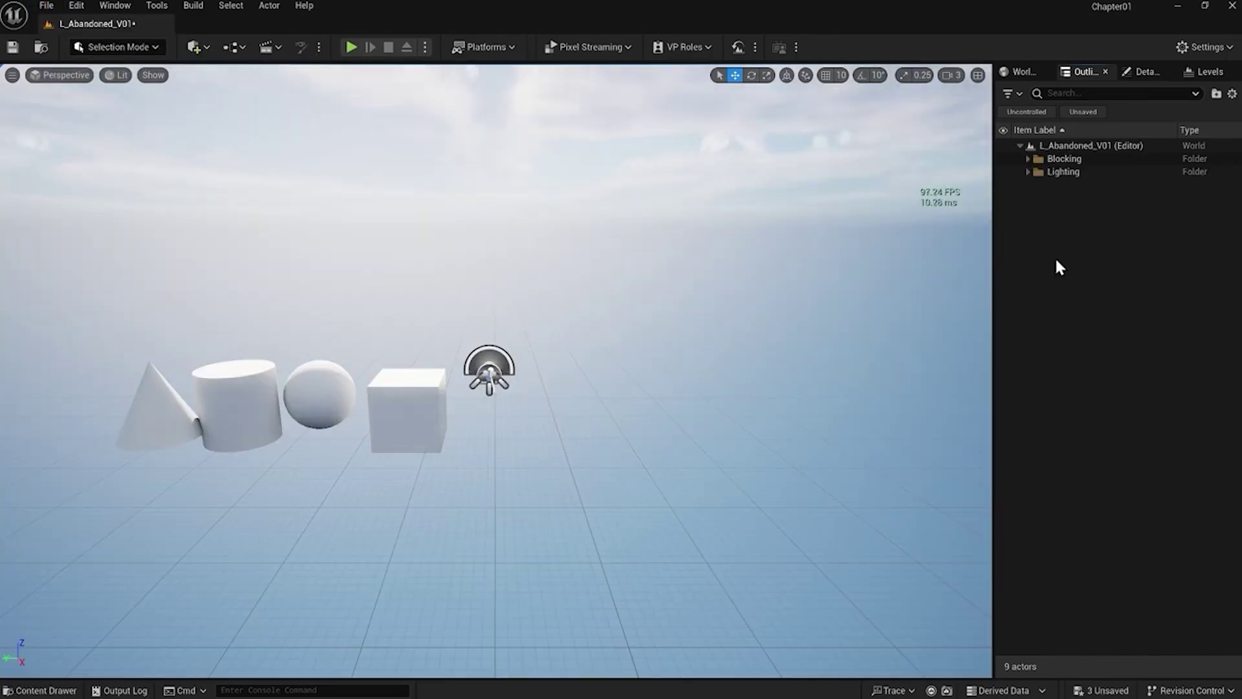
- Show the top-level Content folder, save the Main level, and browse to its level asset
key("ctrl+space")
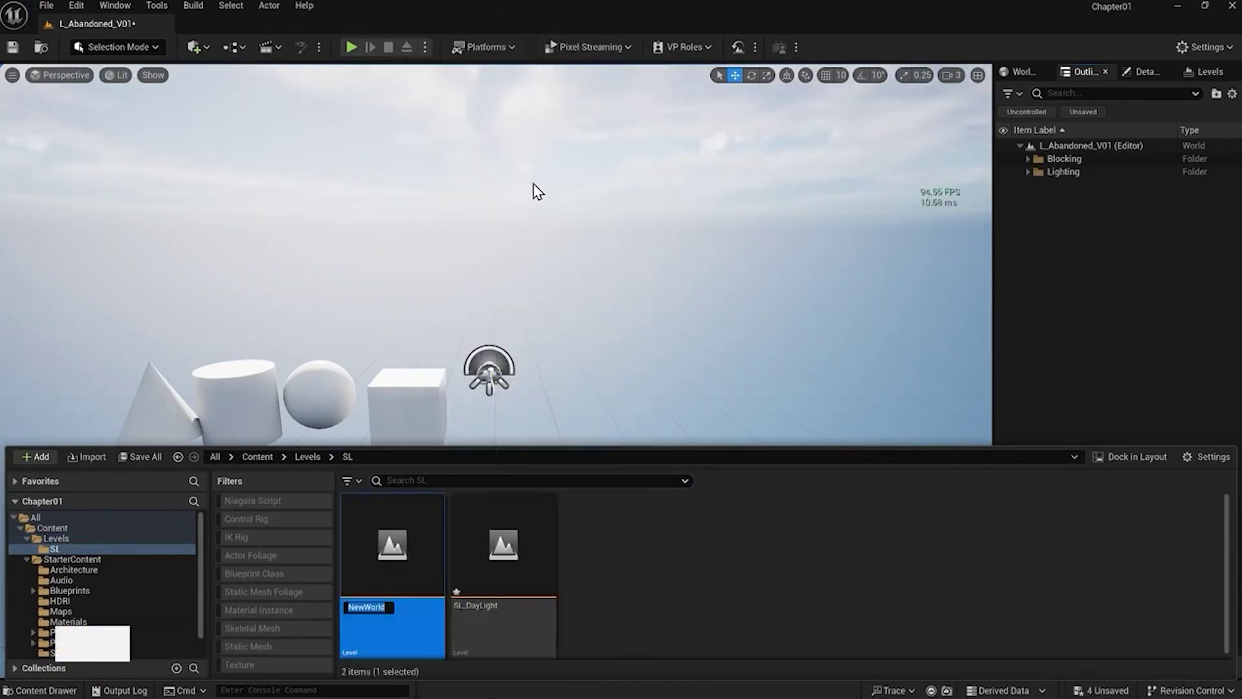
right_click(599, 584)
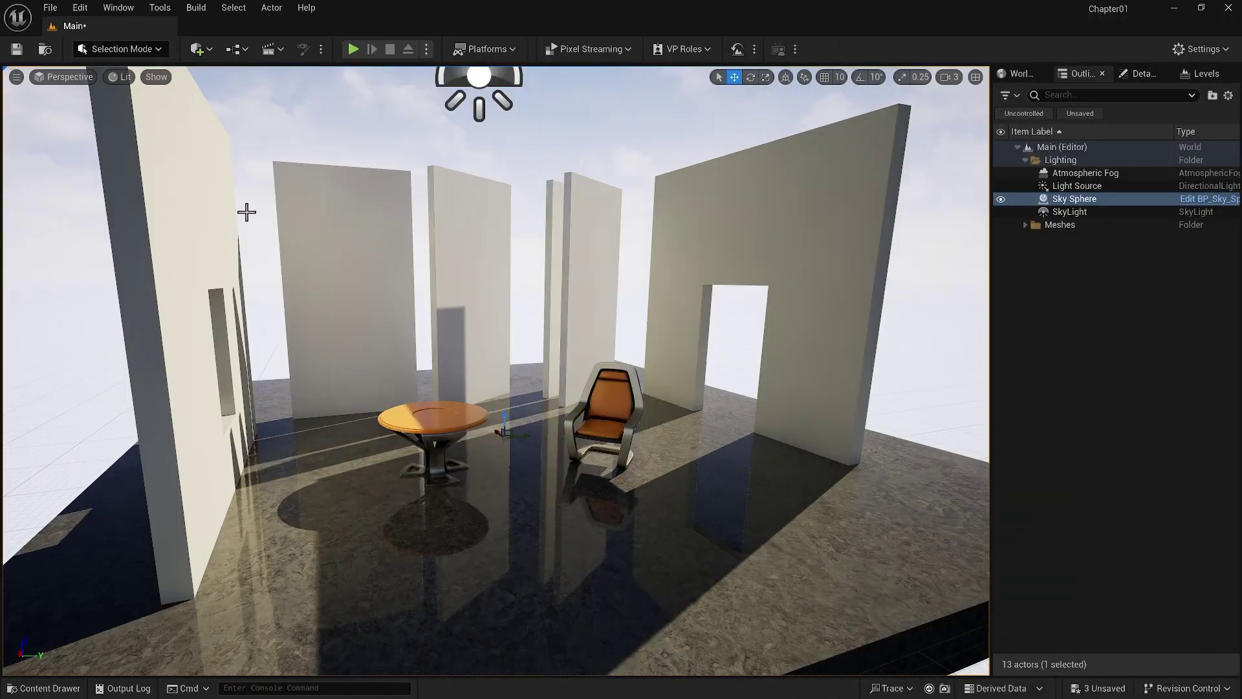
left_click(44, 688)
left_click(61, 527)
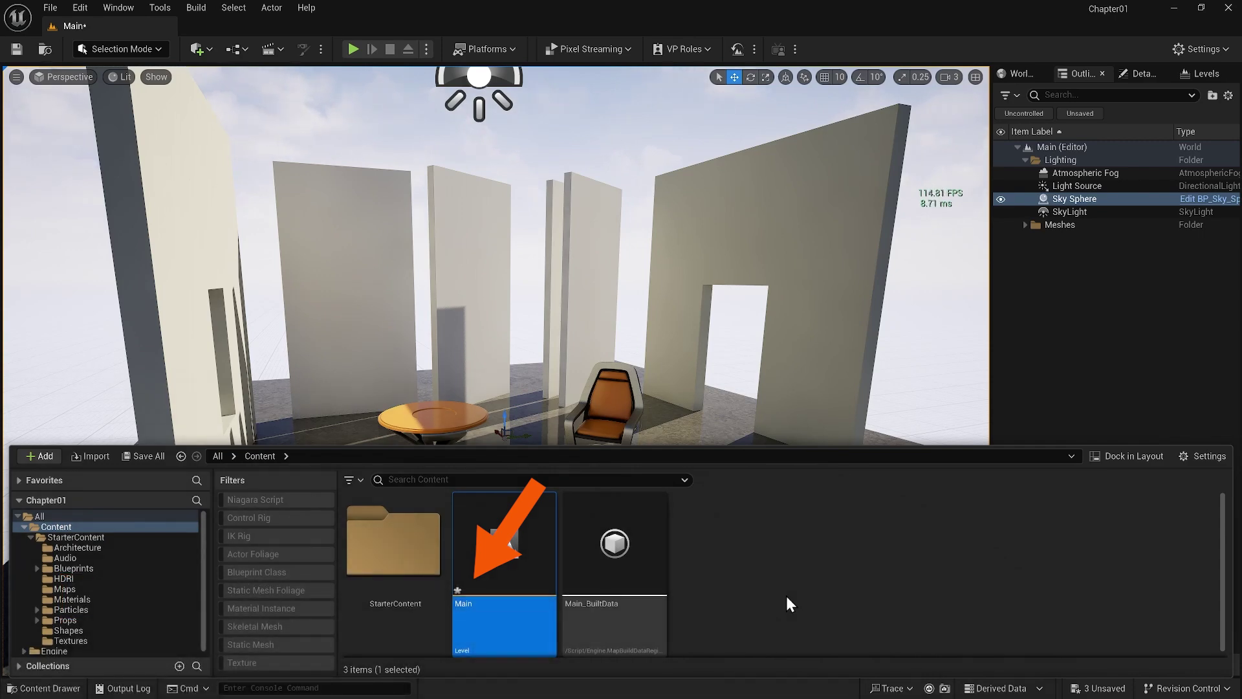
key("ctrl+s")
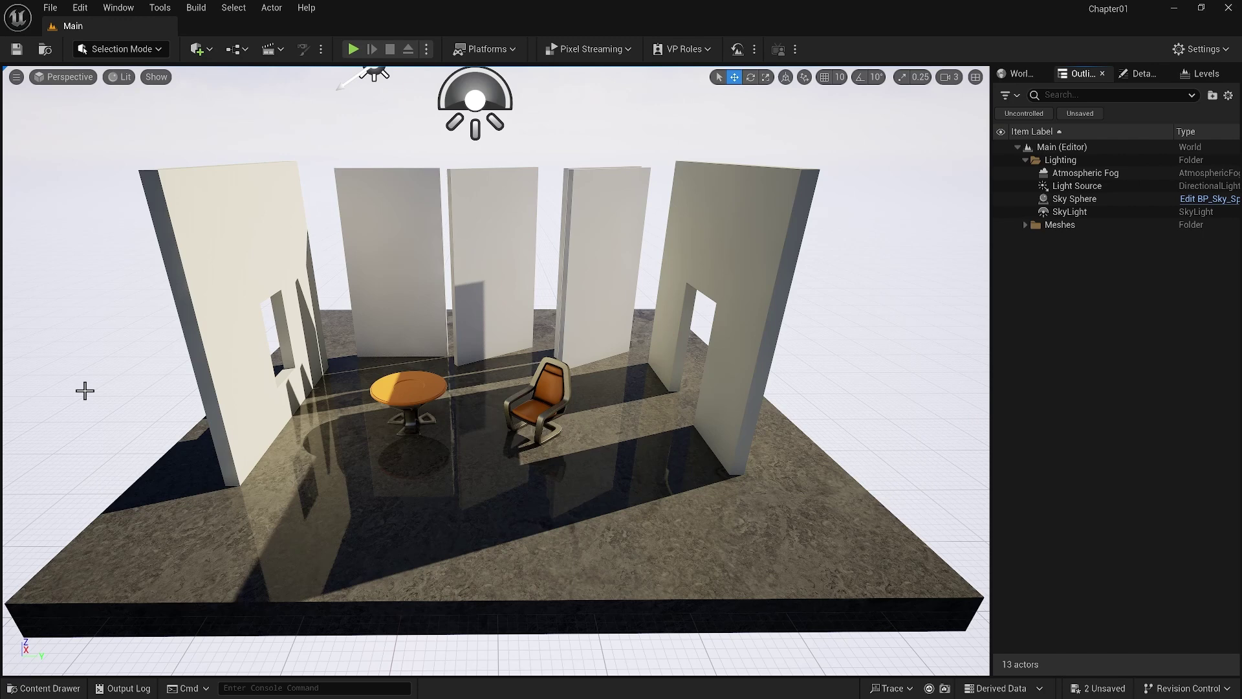
left_click(46, 49)
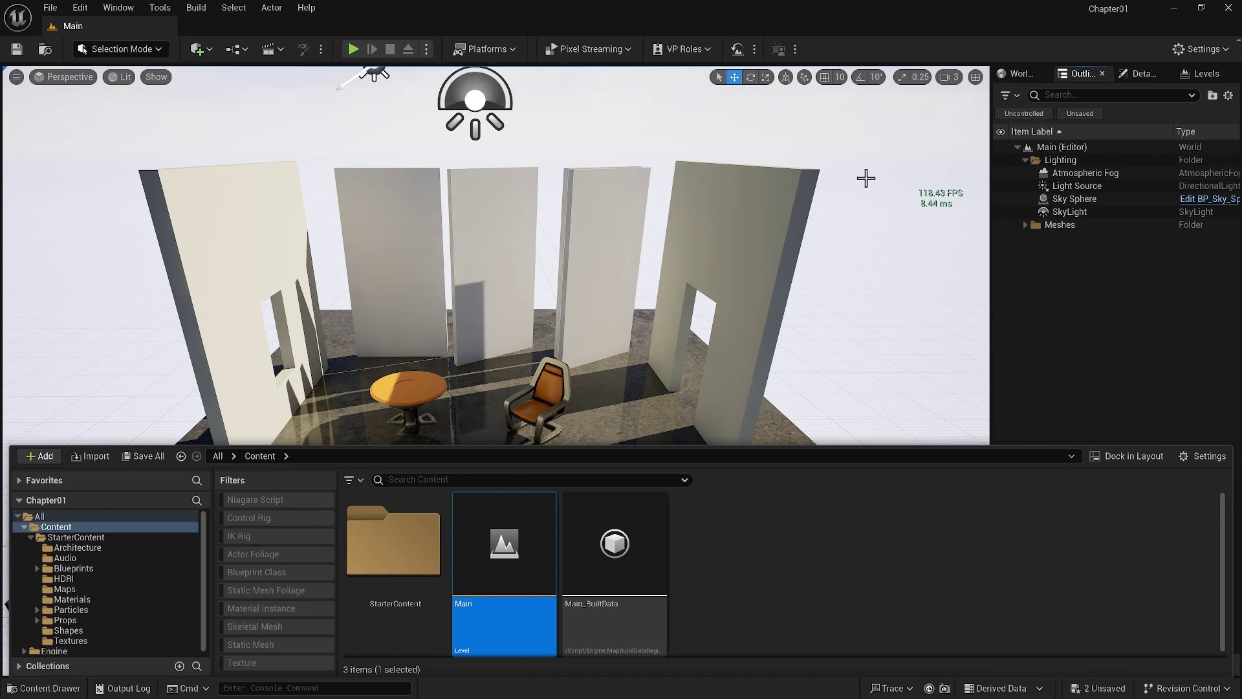
left_click(1188, 48)
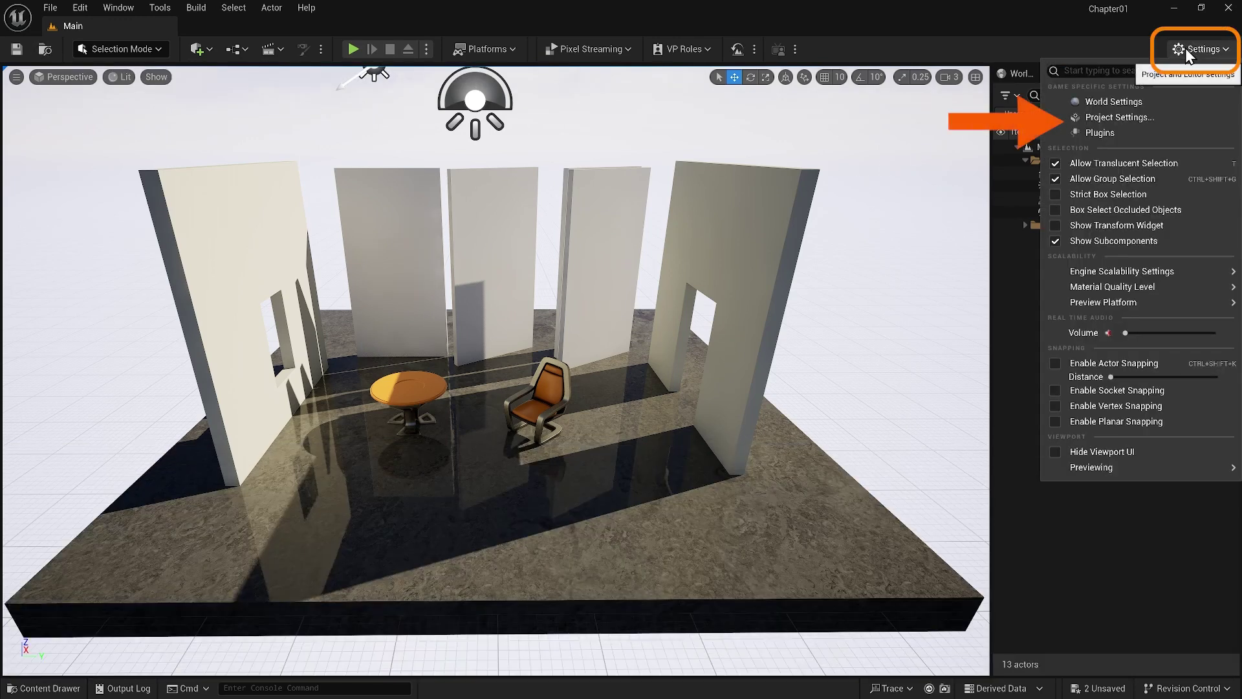
left_click(1119, 117)
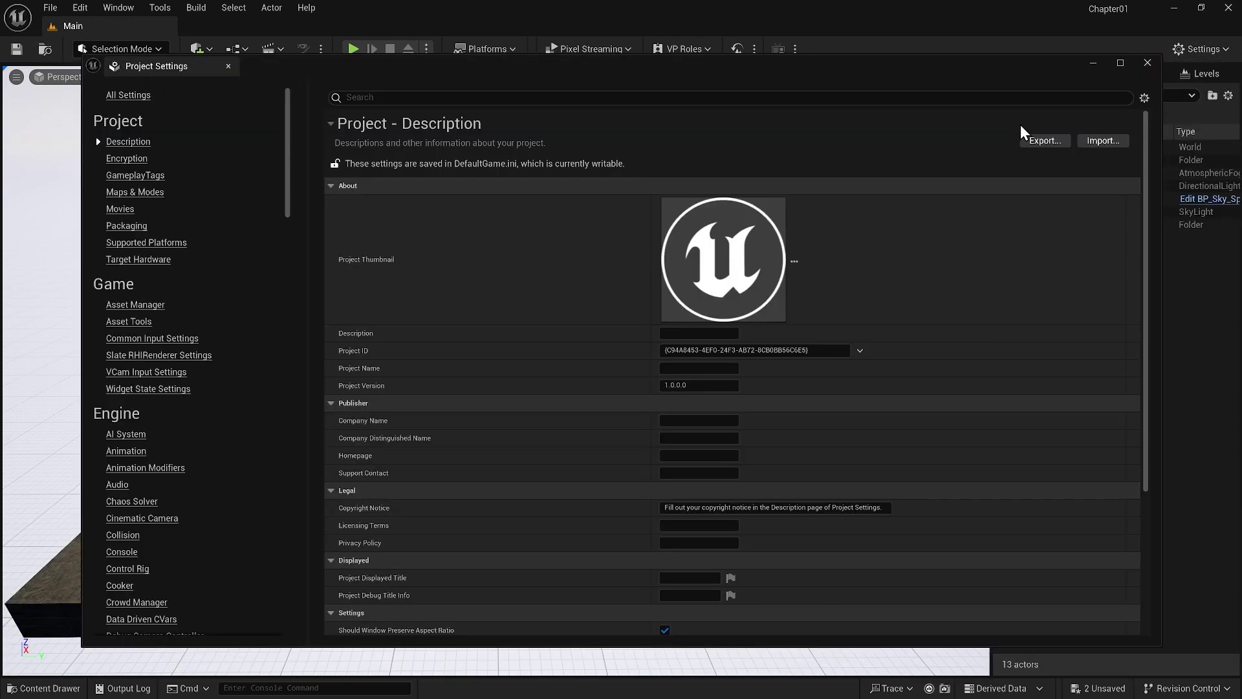
left_click(143, 194)
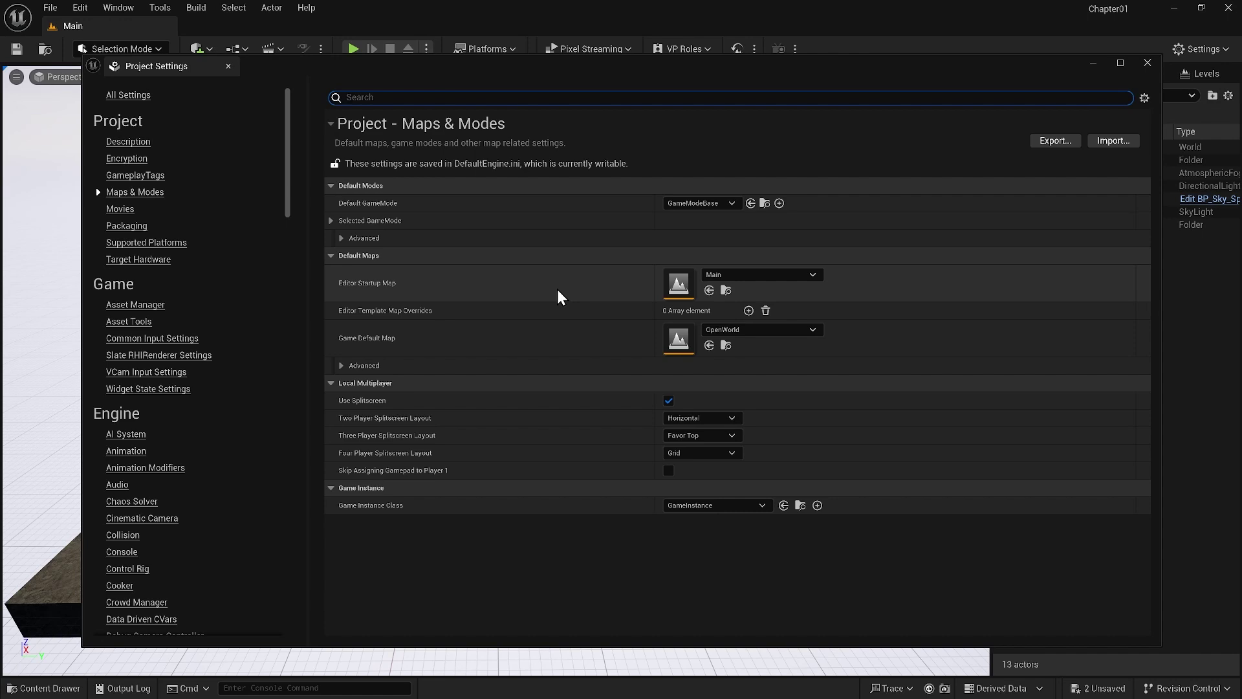
left_click(725, 291)
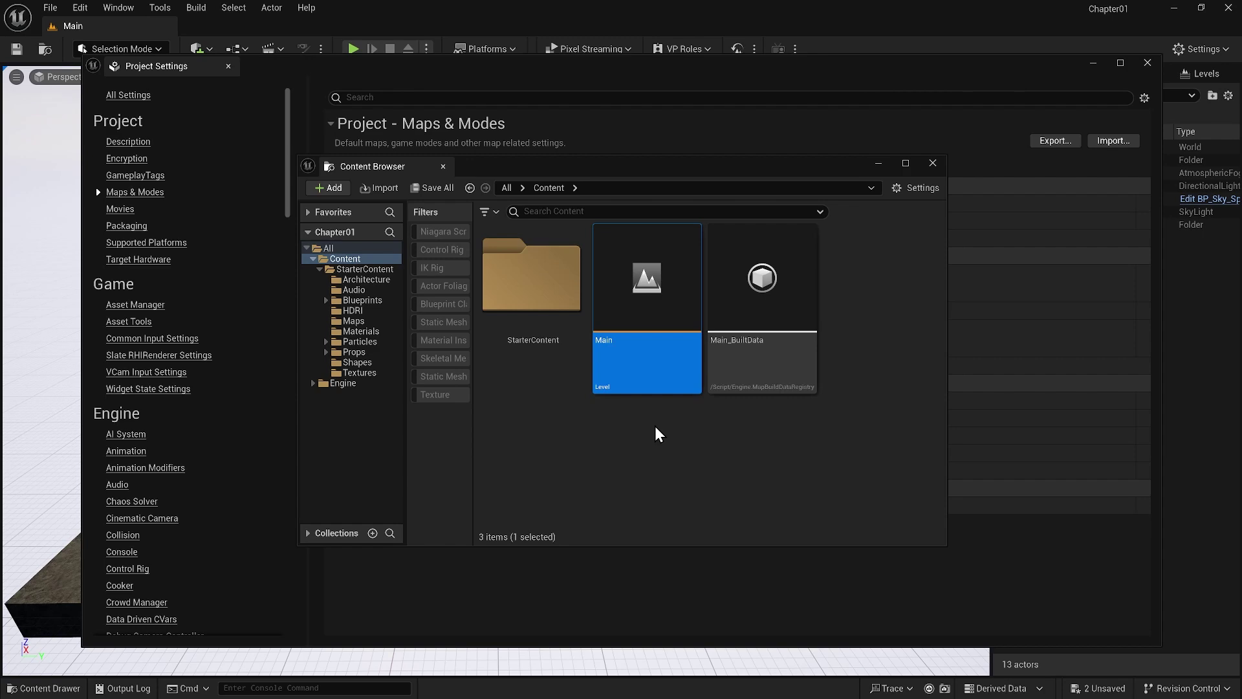
left_click(932, 163)
left_click(1147, 63)
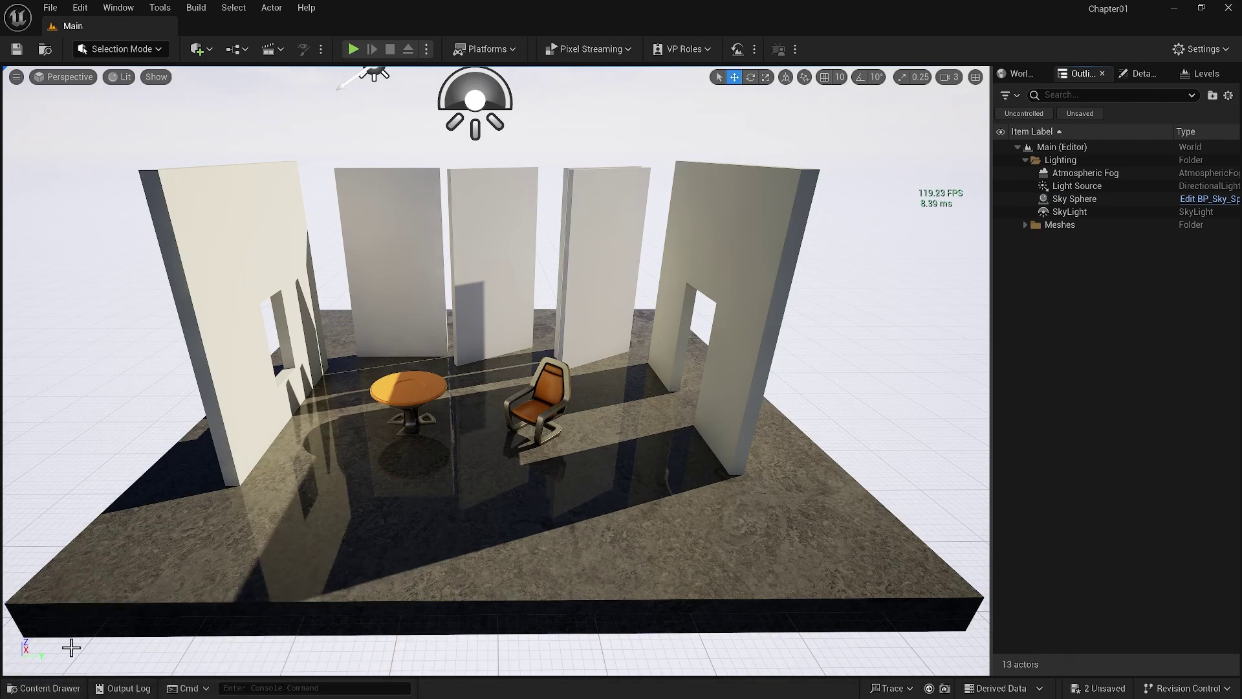
- Add a folder named Levels under Content and open it
left_click(46, 688)
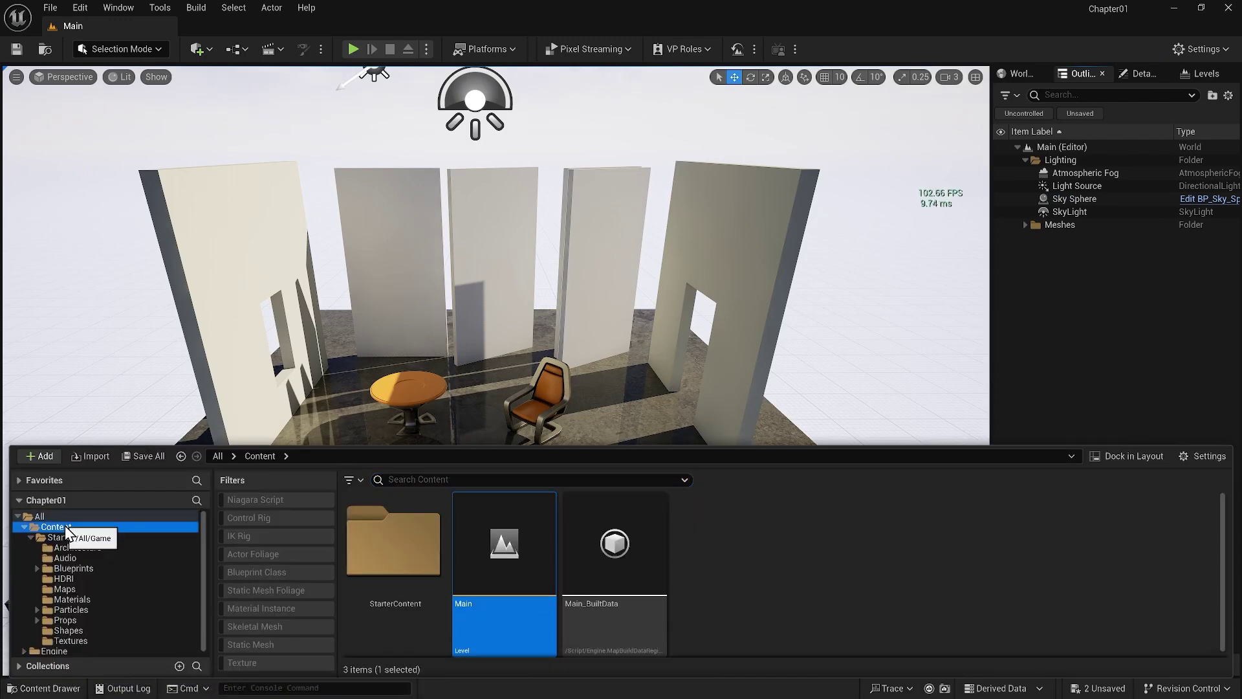
right_click(812, 571)
left_click(870, 113)
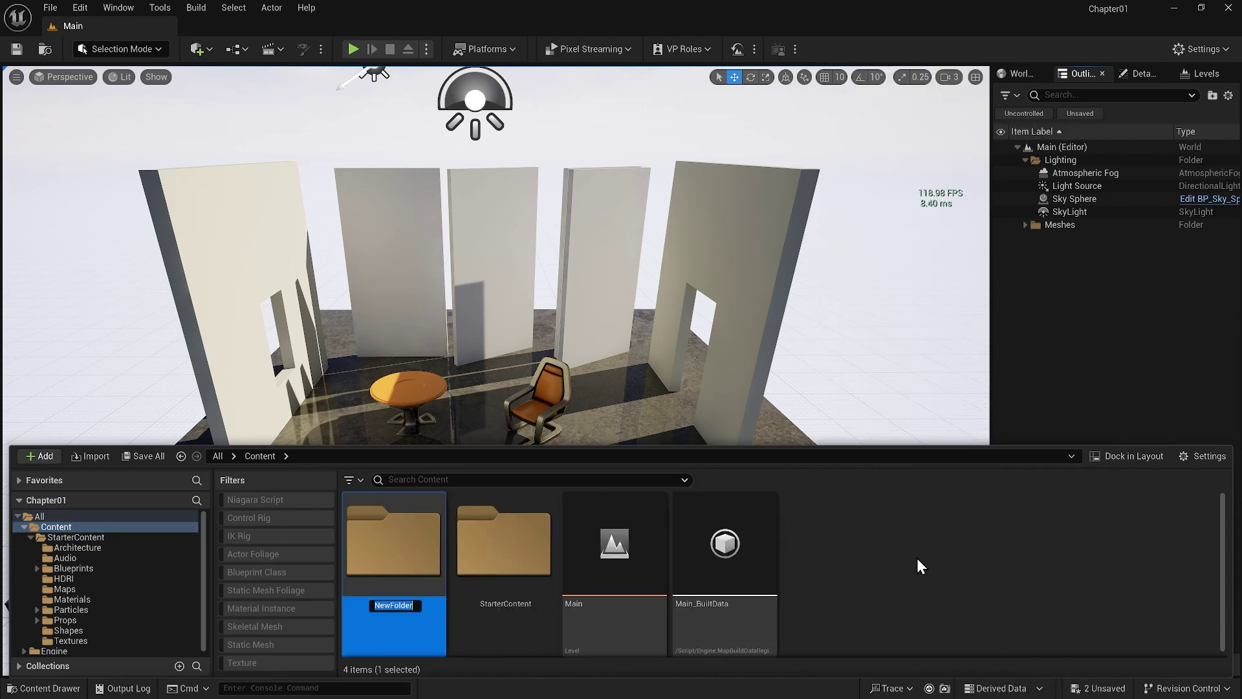
type("Levels")
key("Return")
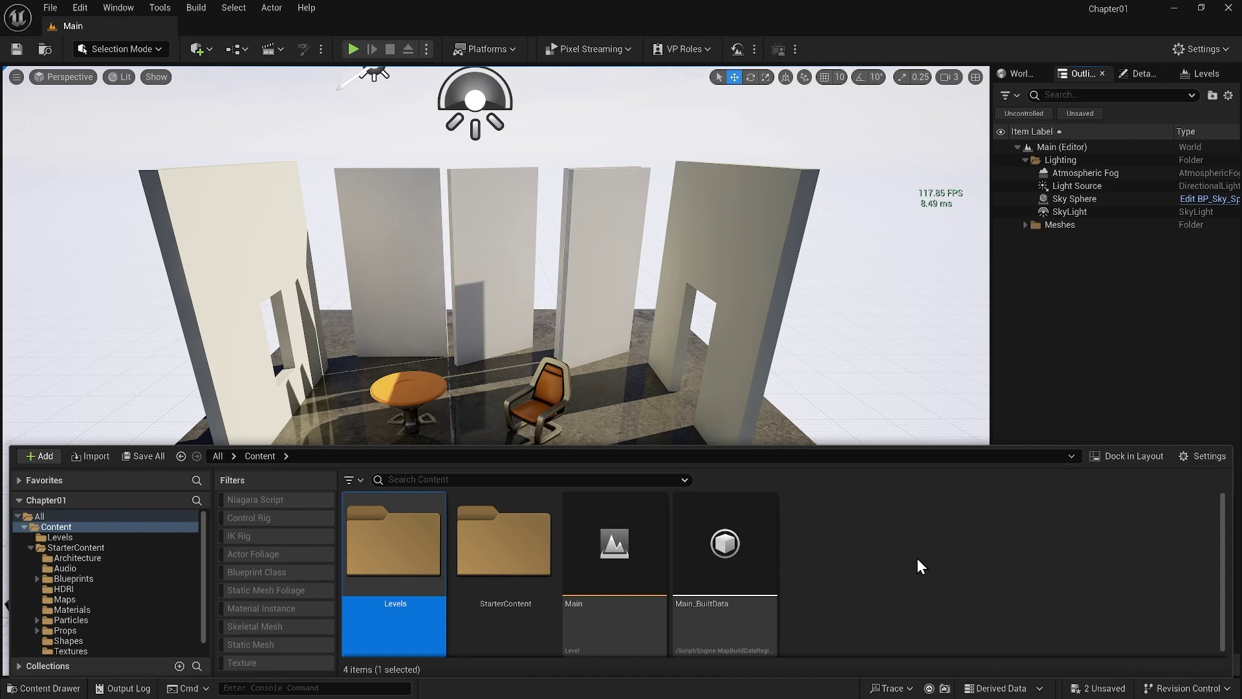
double_click(395, 537)
right_click(423, 576)
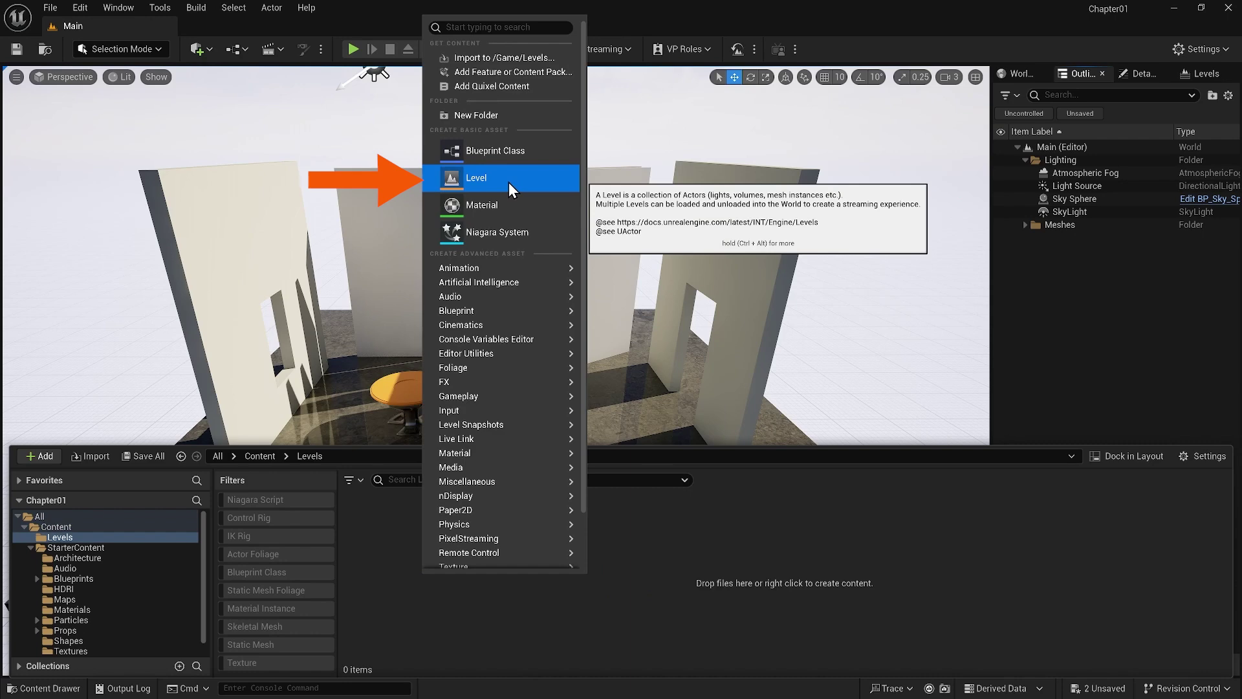
- Create a new level from the Empty Level template via File > New Level
left_click(51, 9)
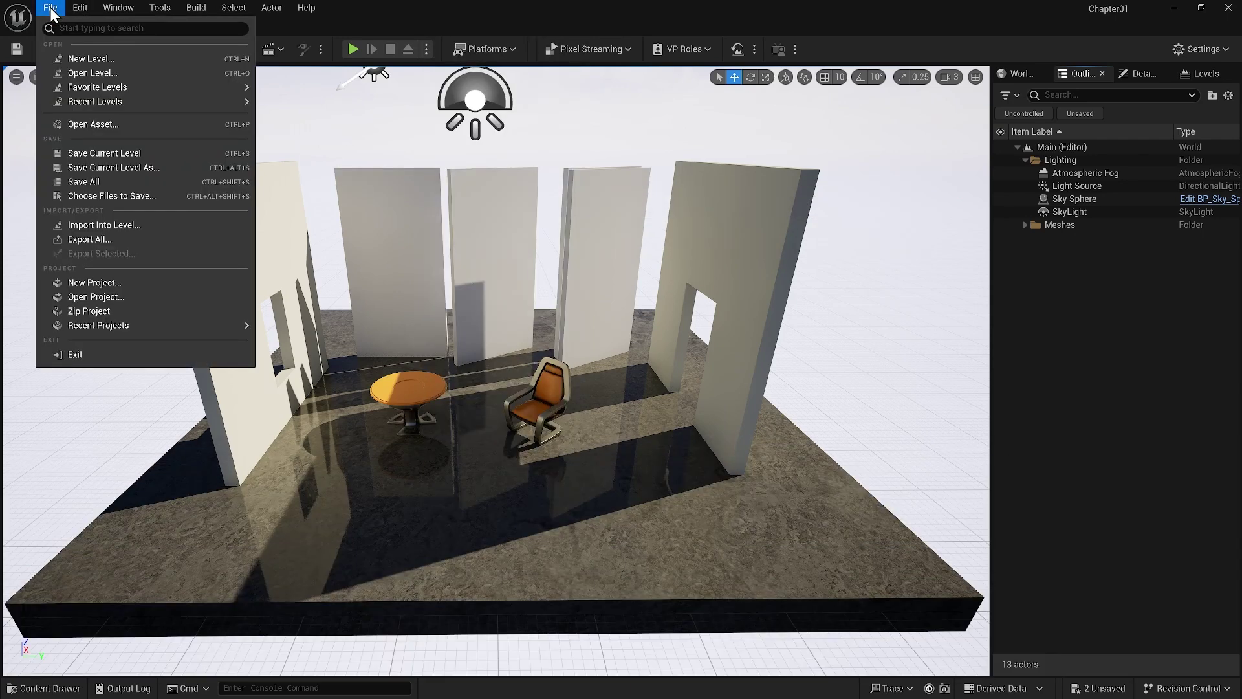
left_click(95, 58)
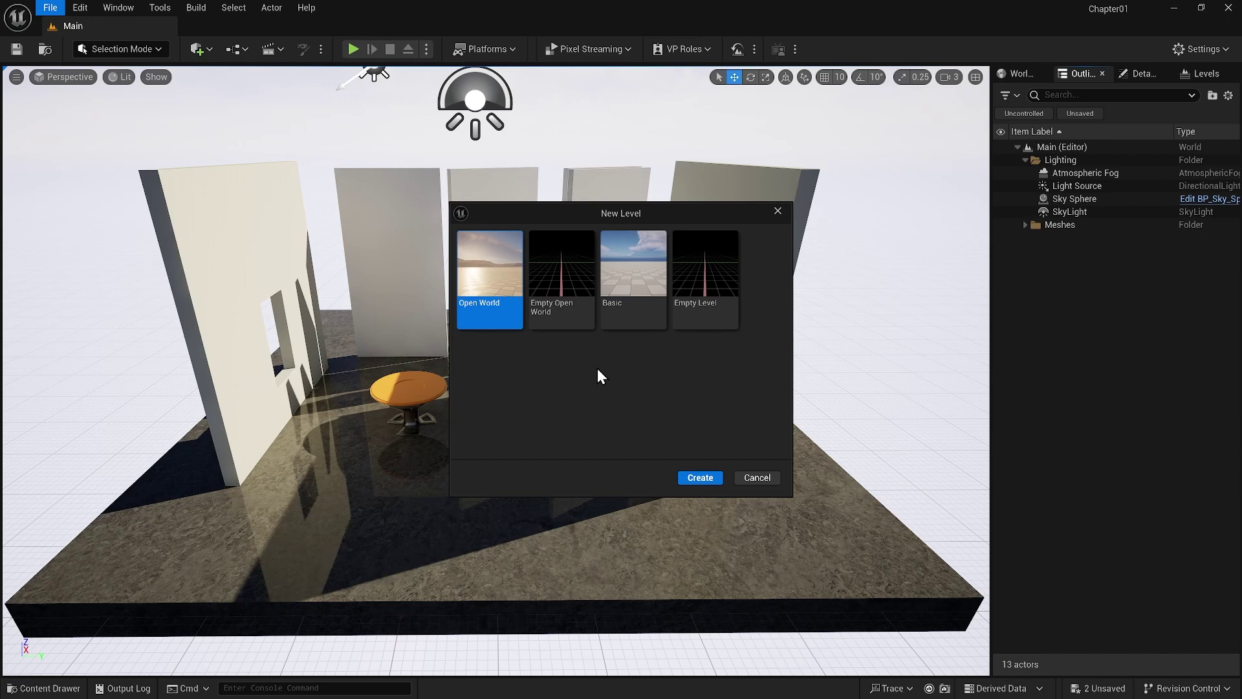
left_click(703, 320)
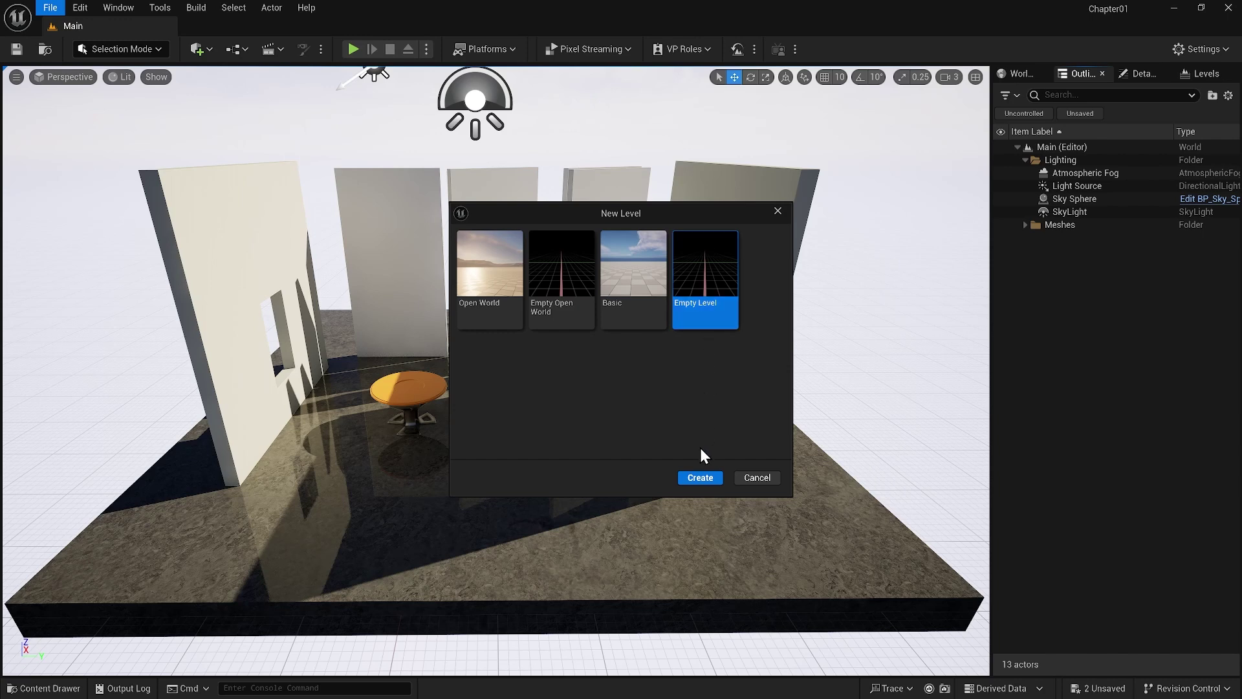
left_click(700, 477)
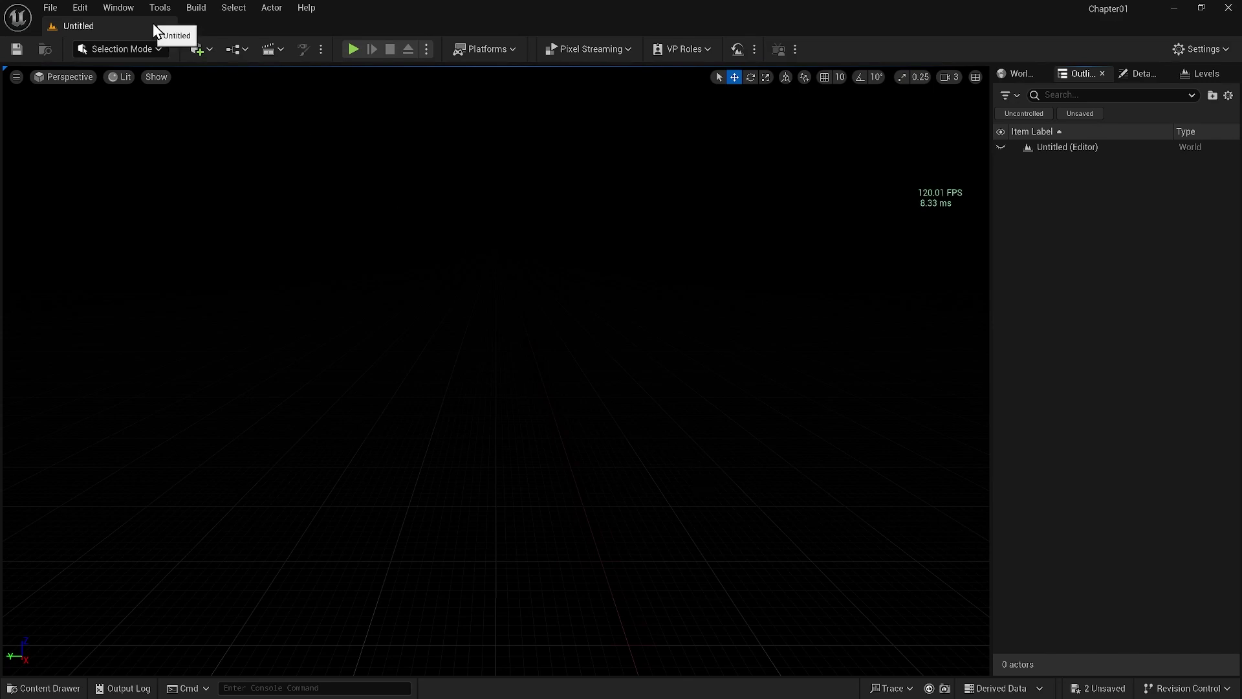
- Choose Save Current Level from the File menu for the untitled level
left_click(57, 9)
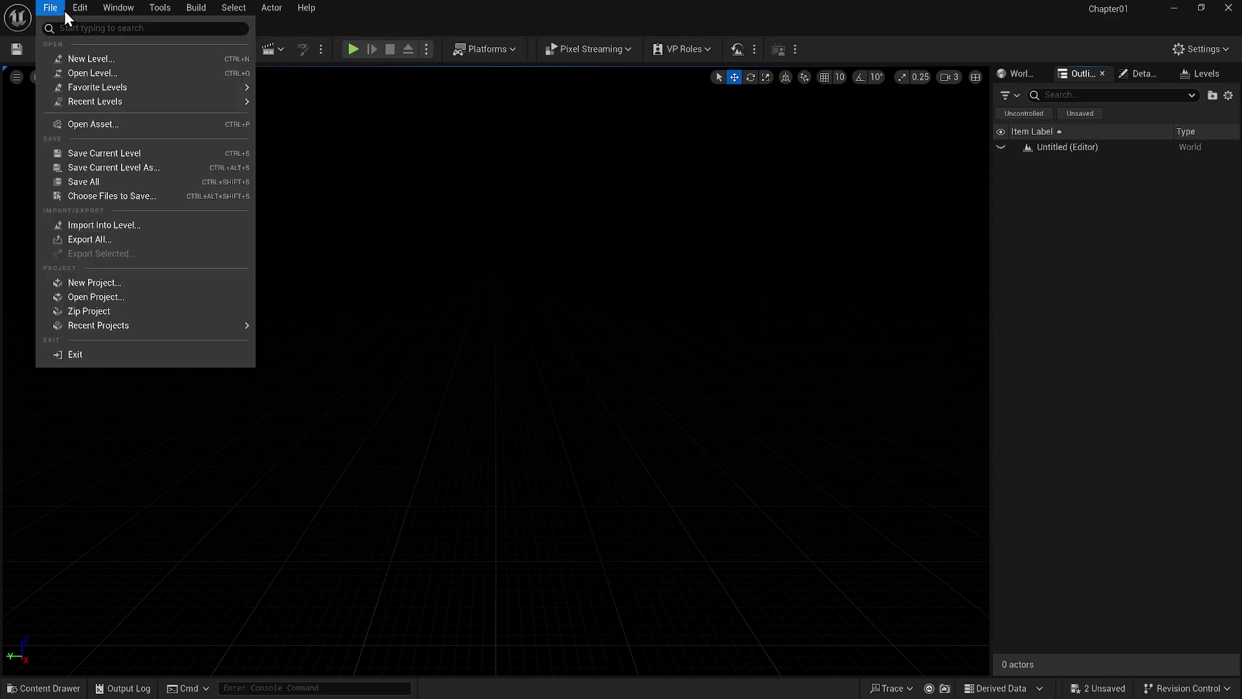
left_click(93, 152)
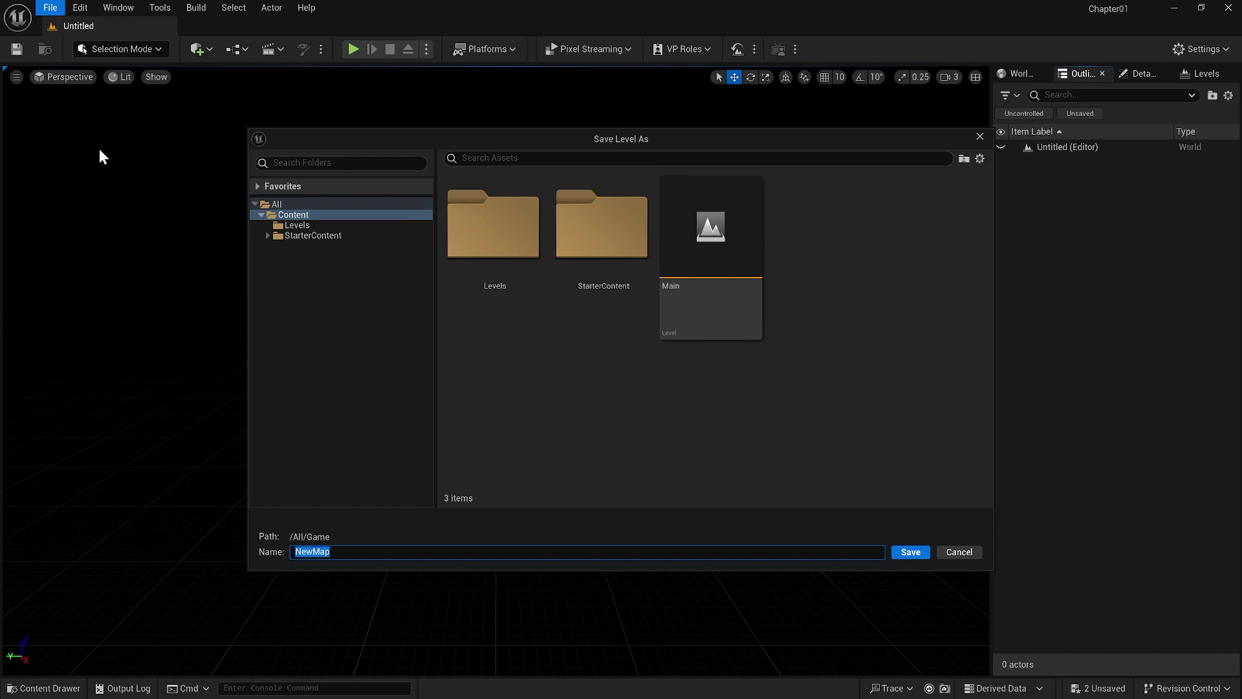
- Target the Levels folder and start naming the level L_Abandoned
double_click(456, 236)
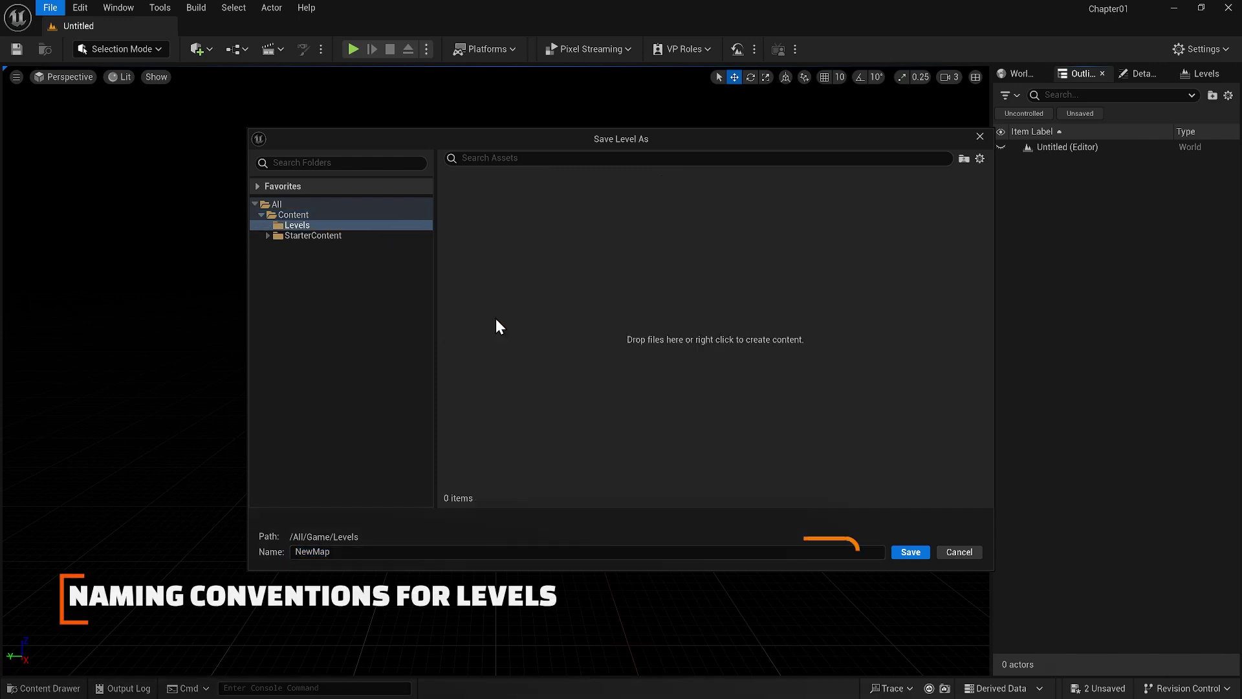
left_click(432, 549)
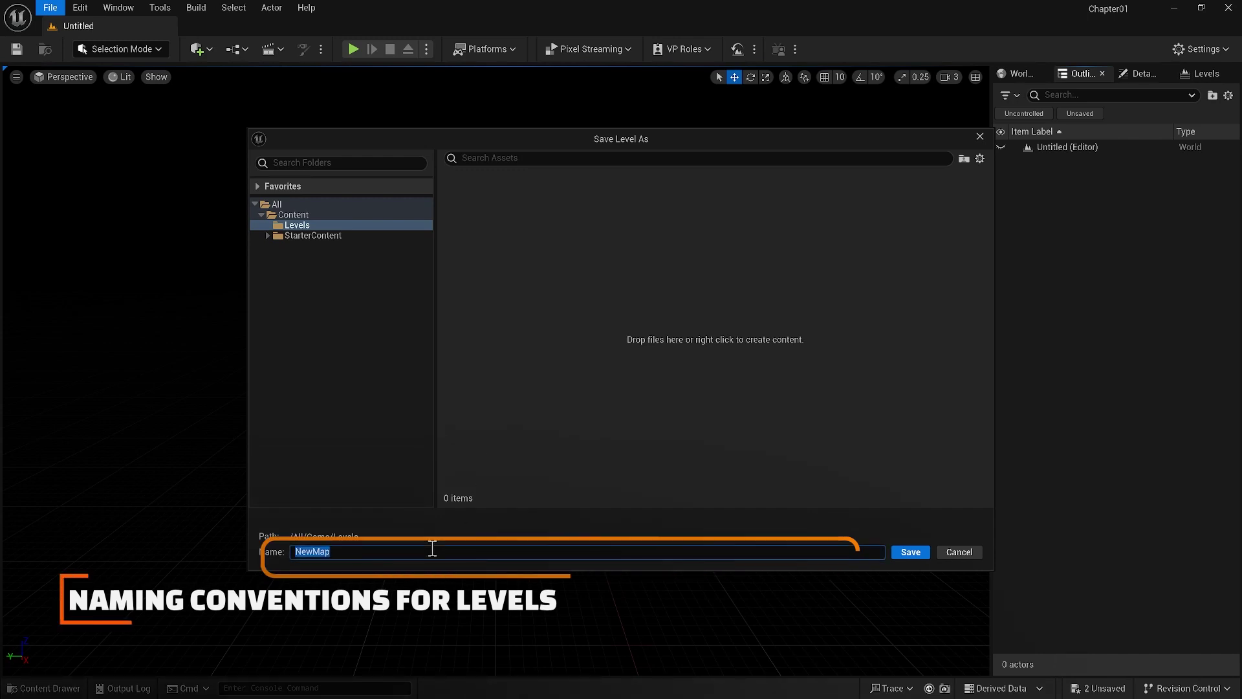
type("L_")
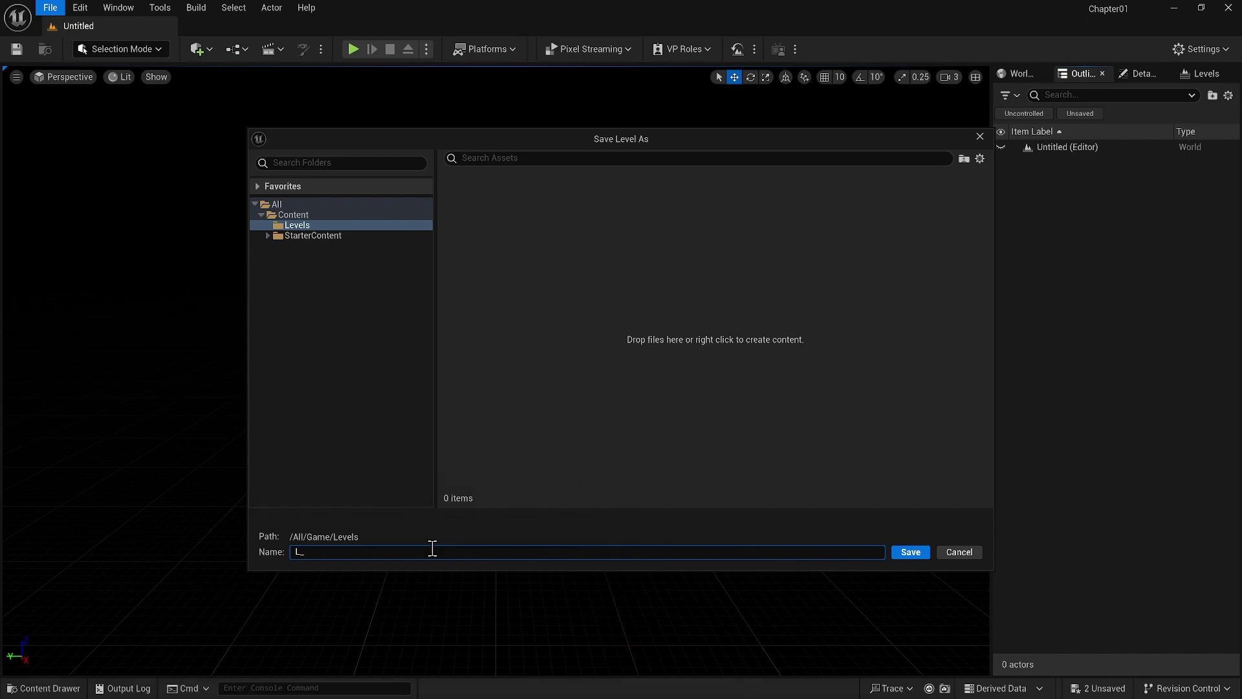
type("Abandoned_V01")
left_click(920, 553)
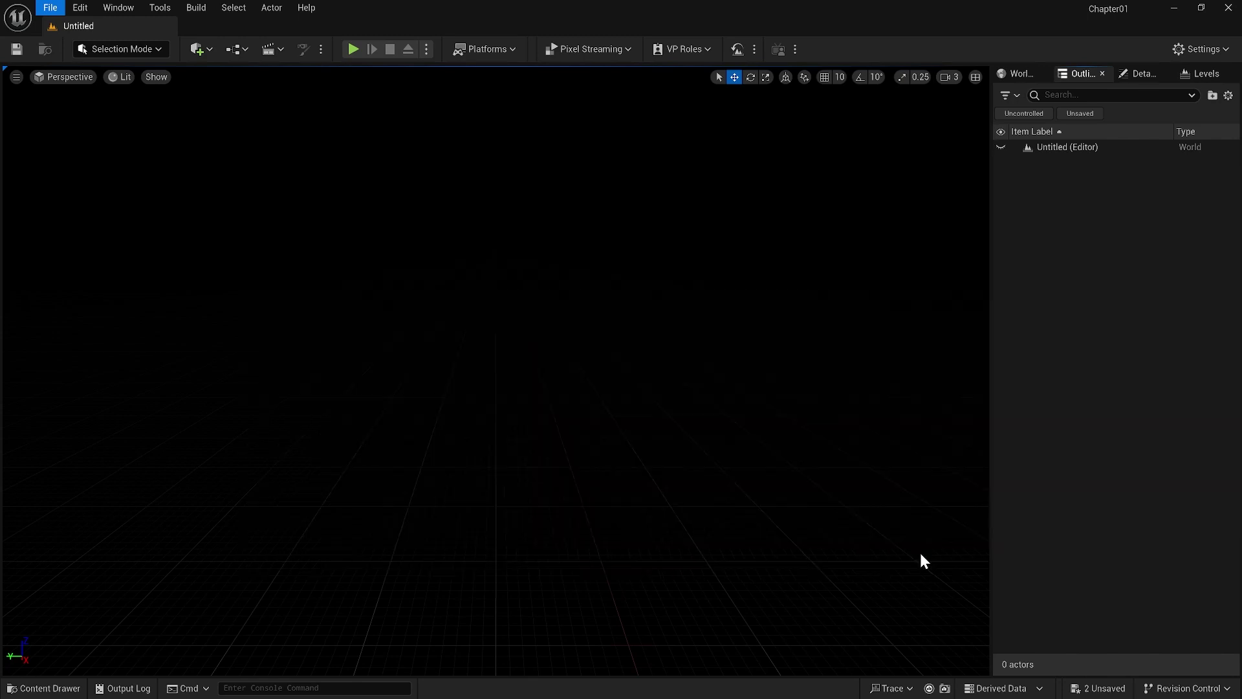
left_click(44, 688)
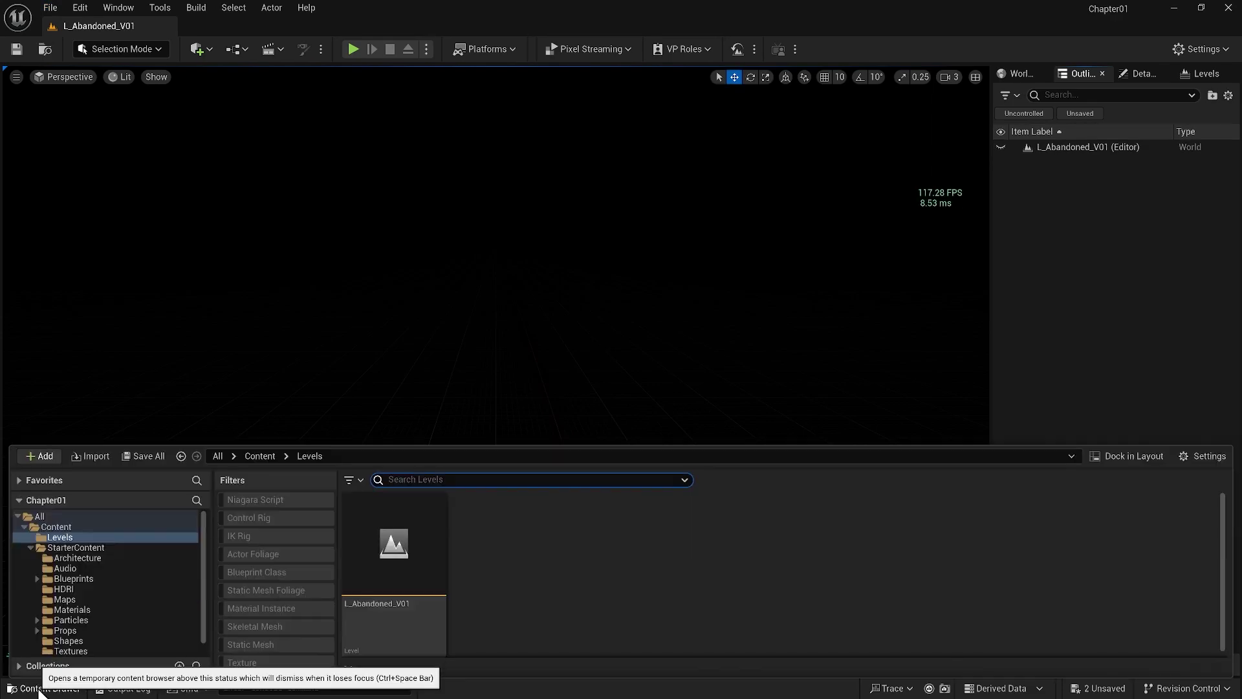
left_click(70, 518)
left_click(65, 527)
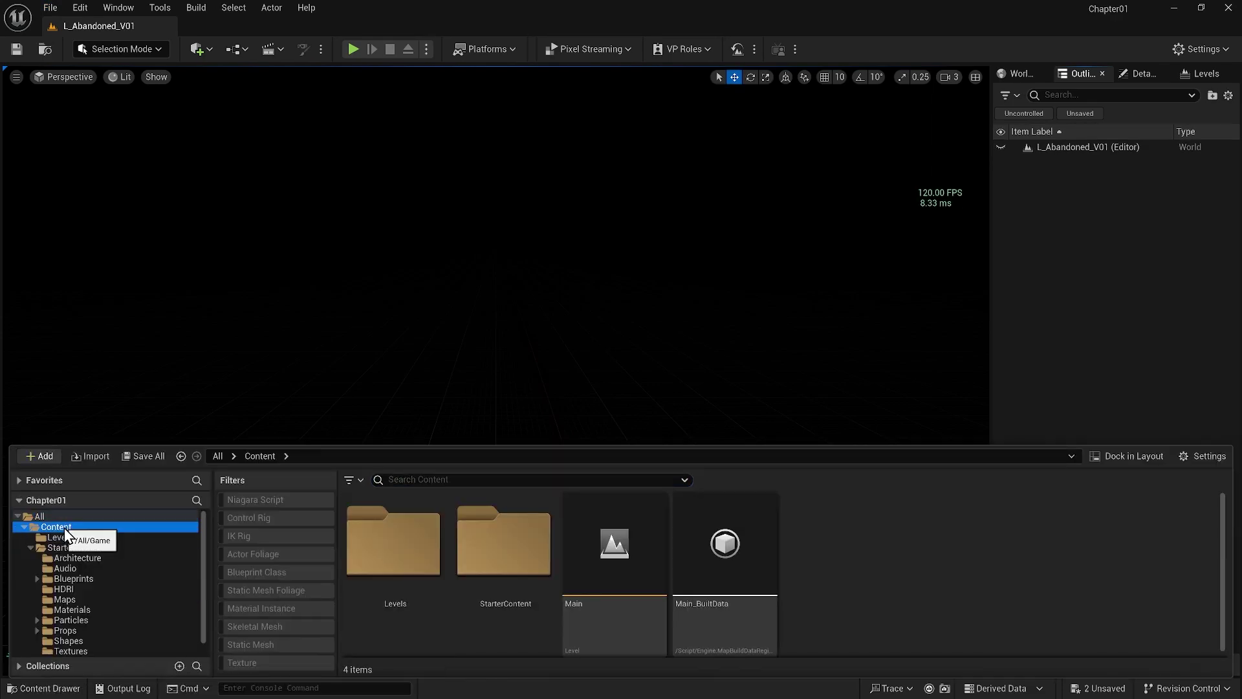
double_click(394, 542)
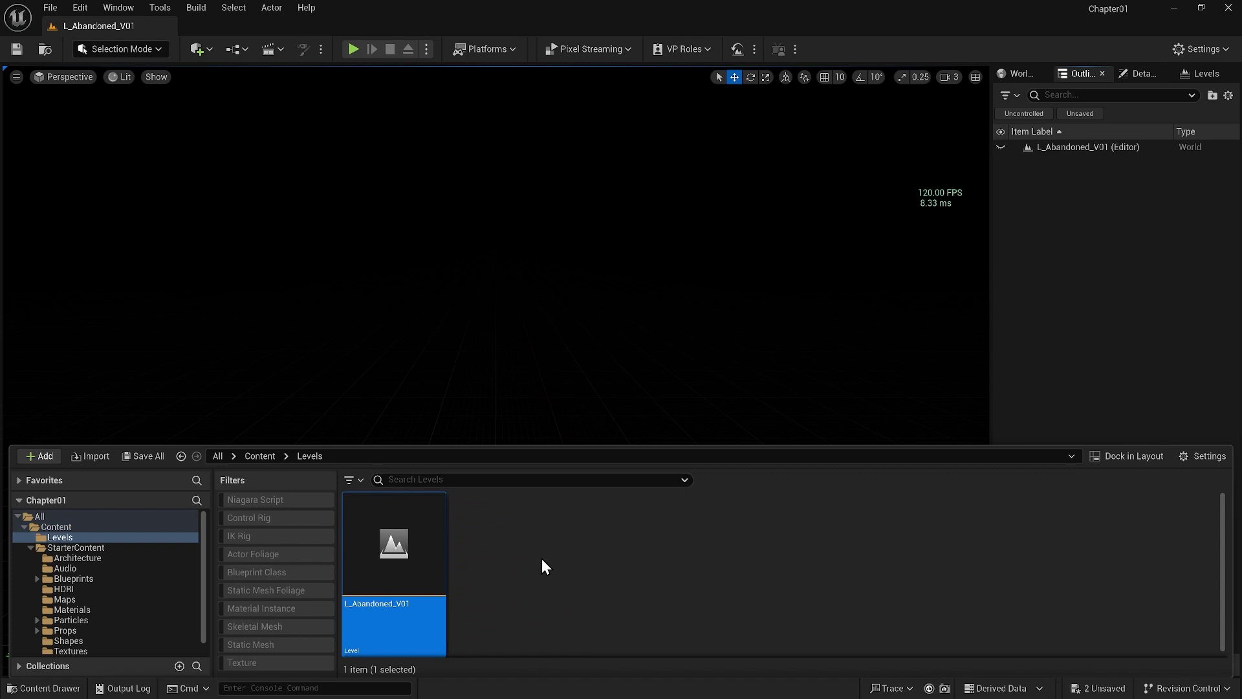
left_click(543, 560)
right_click(542, 560)
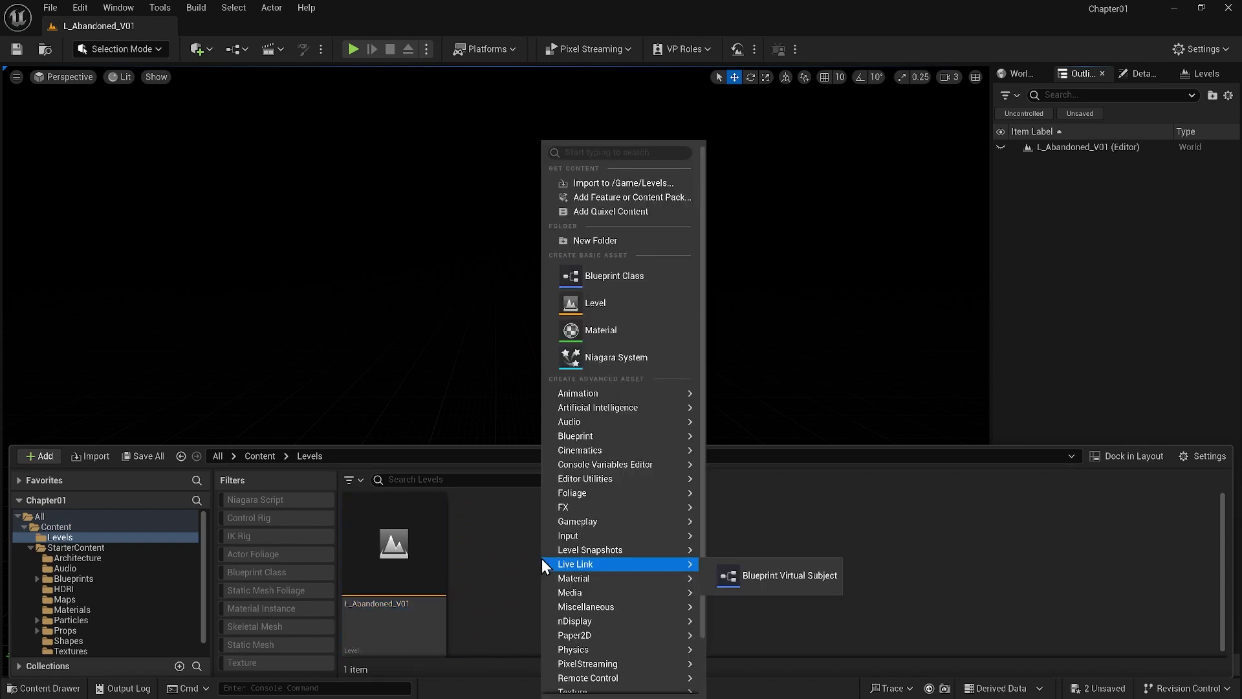
left_click(608, 304)
key("Return")
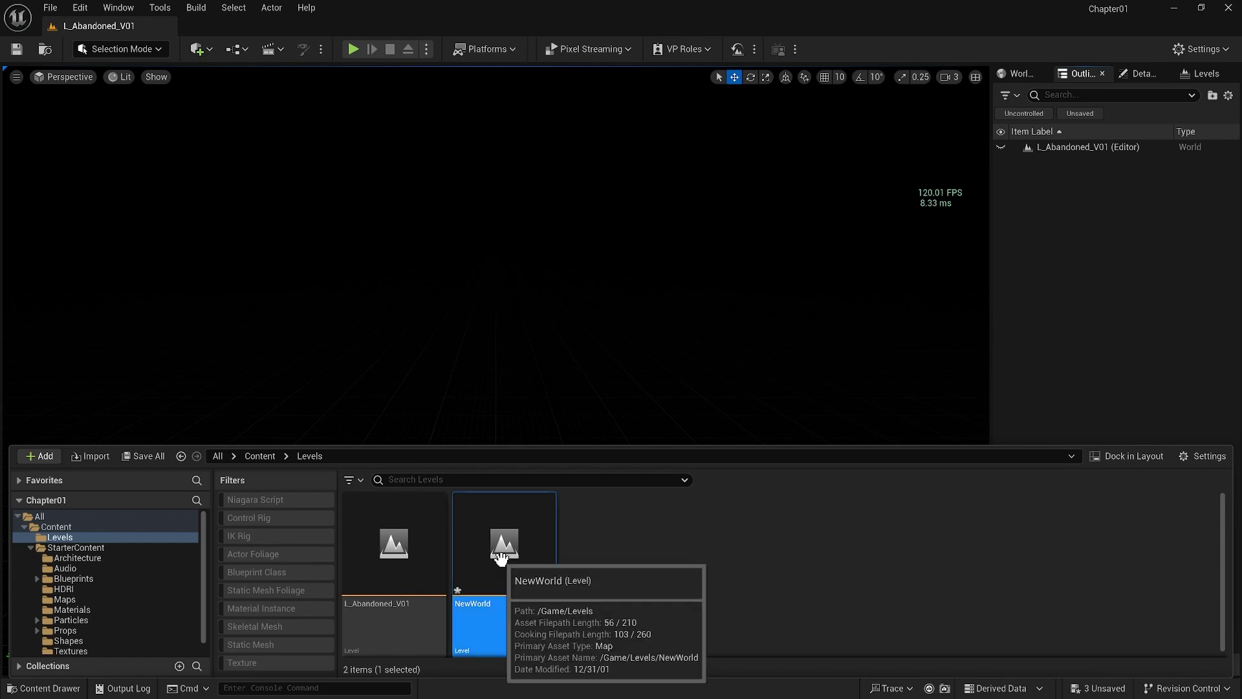
key("Delete")
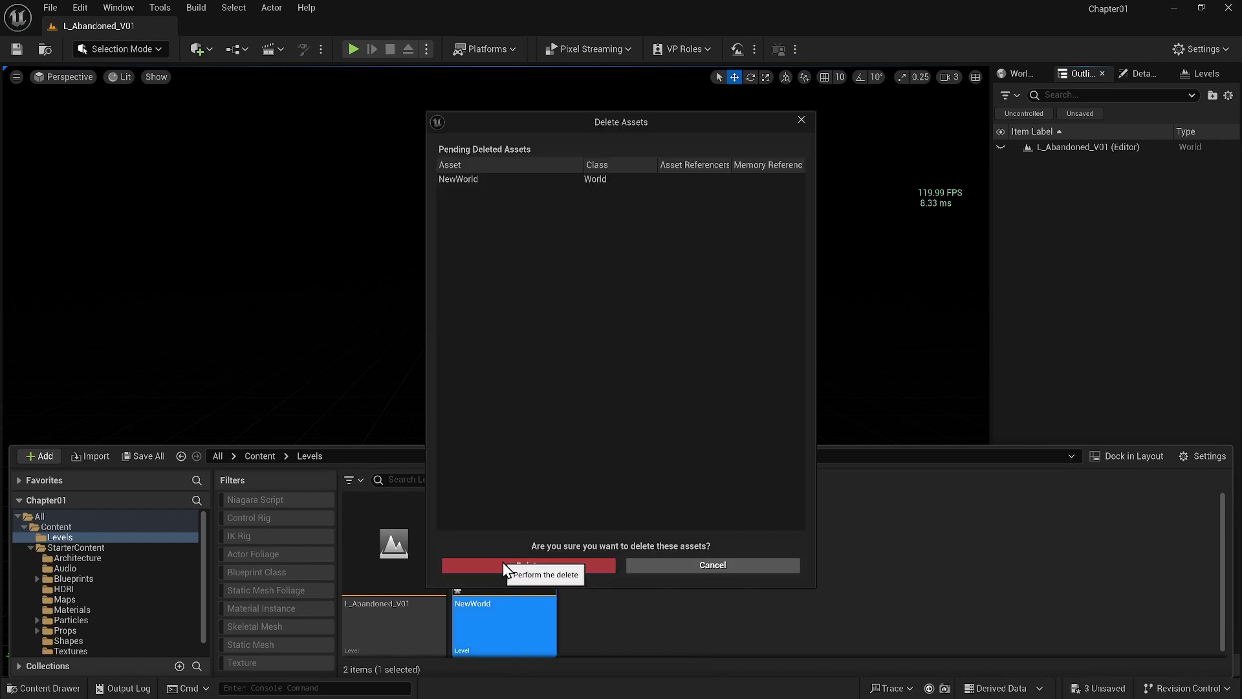
left_click(503, 562)
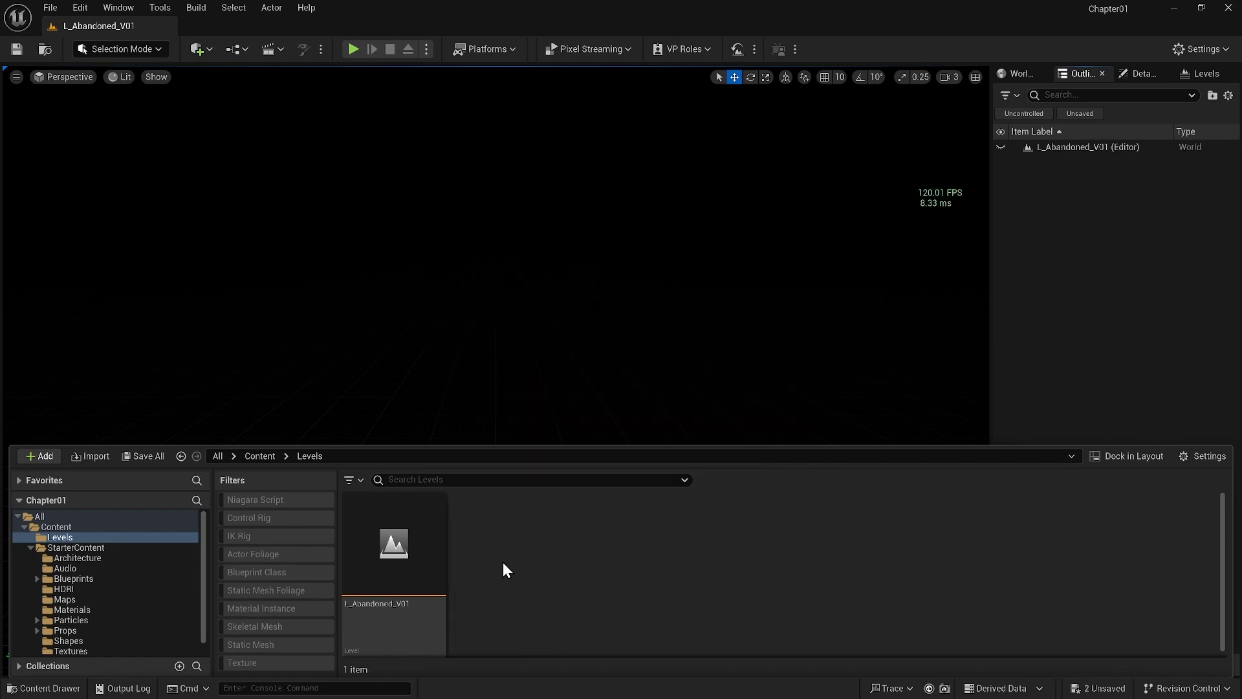
left_click(502, 382)
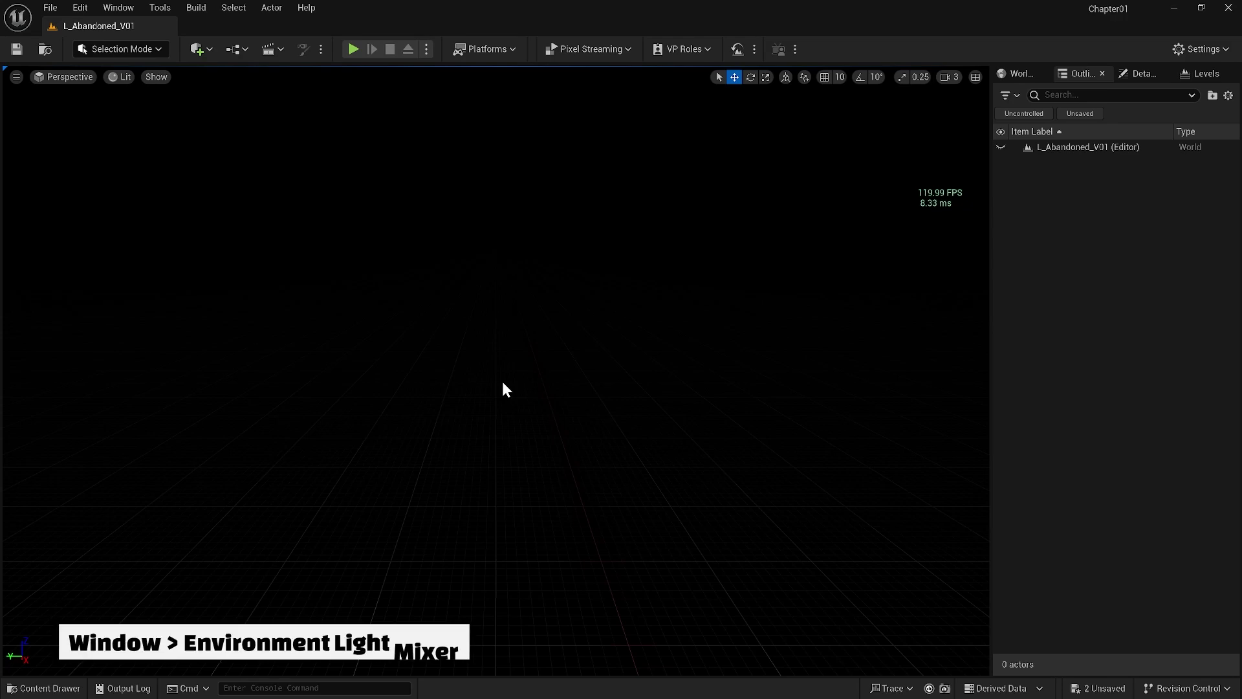
- Add Sky Light, Atmospheric Light, Sky Atmosphere, Volumetric Cloud and Height Fog from the Env. Light Mixer
left_click(117, 9)
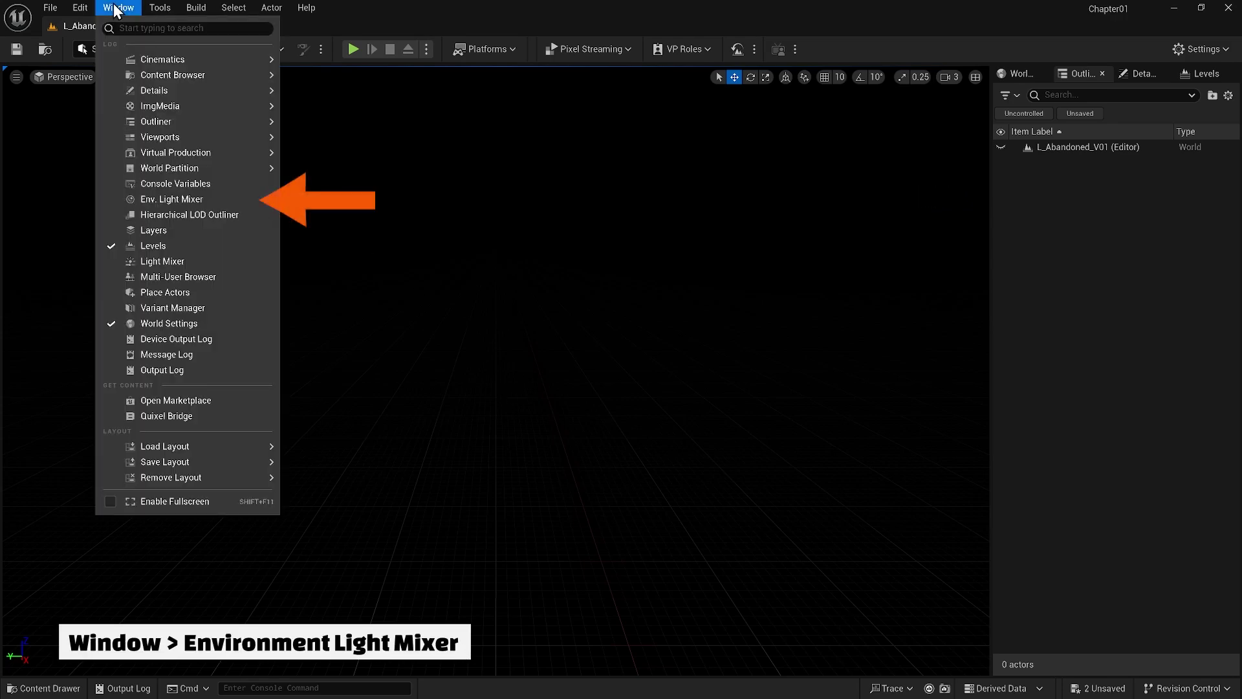
left_click(148, 200)
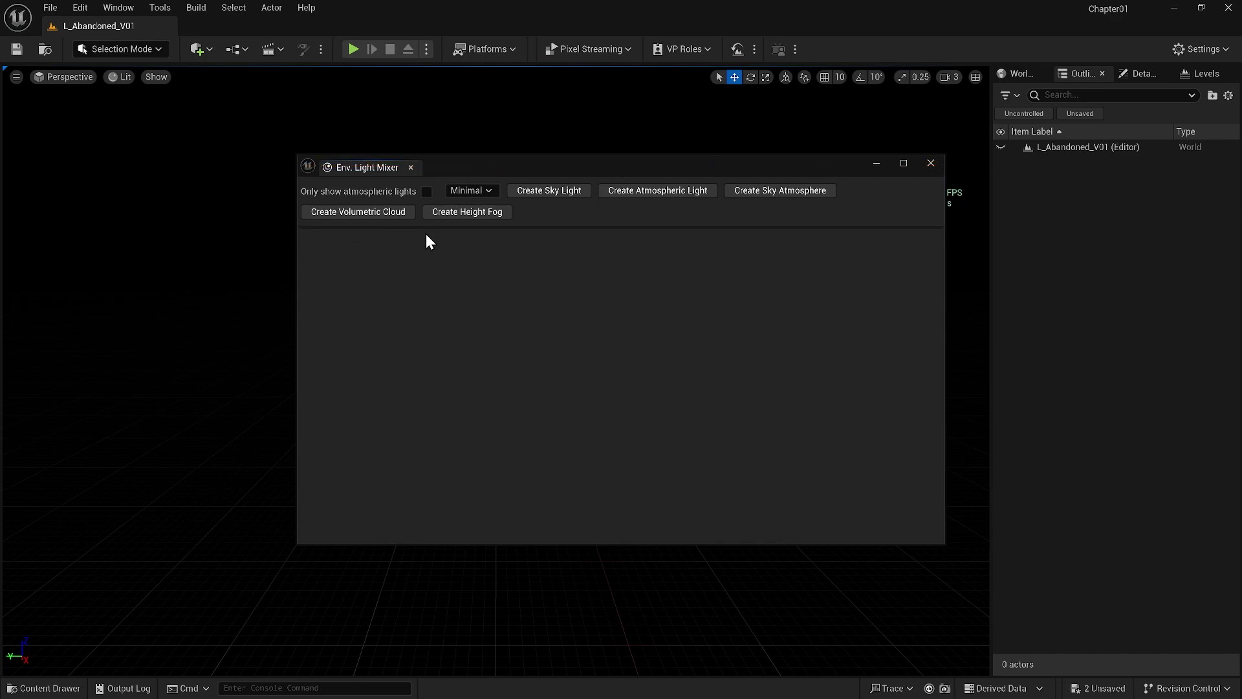
left_click(548, 192)
left_click(549, 193)
left_click(549, 193)
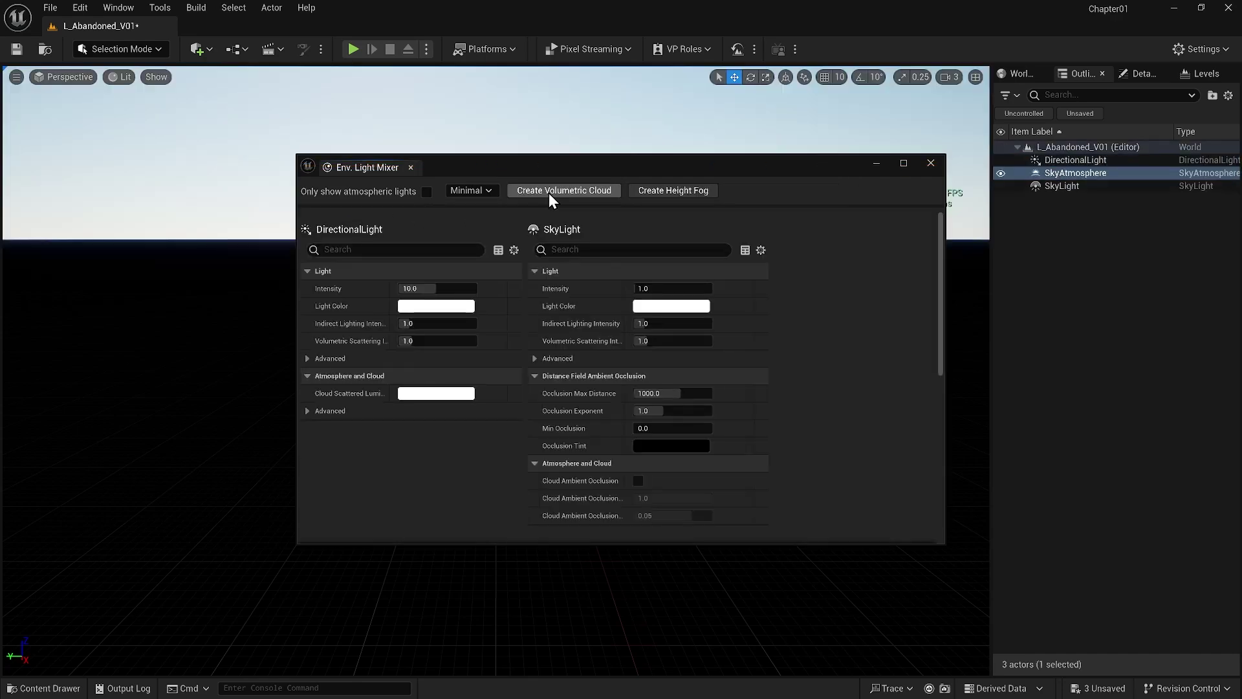
left_click(549, 193)
left_click(549, 192)
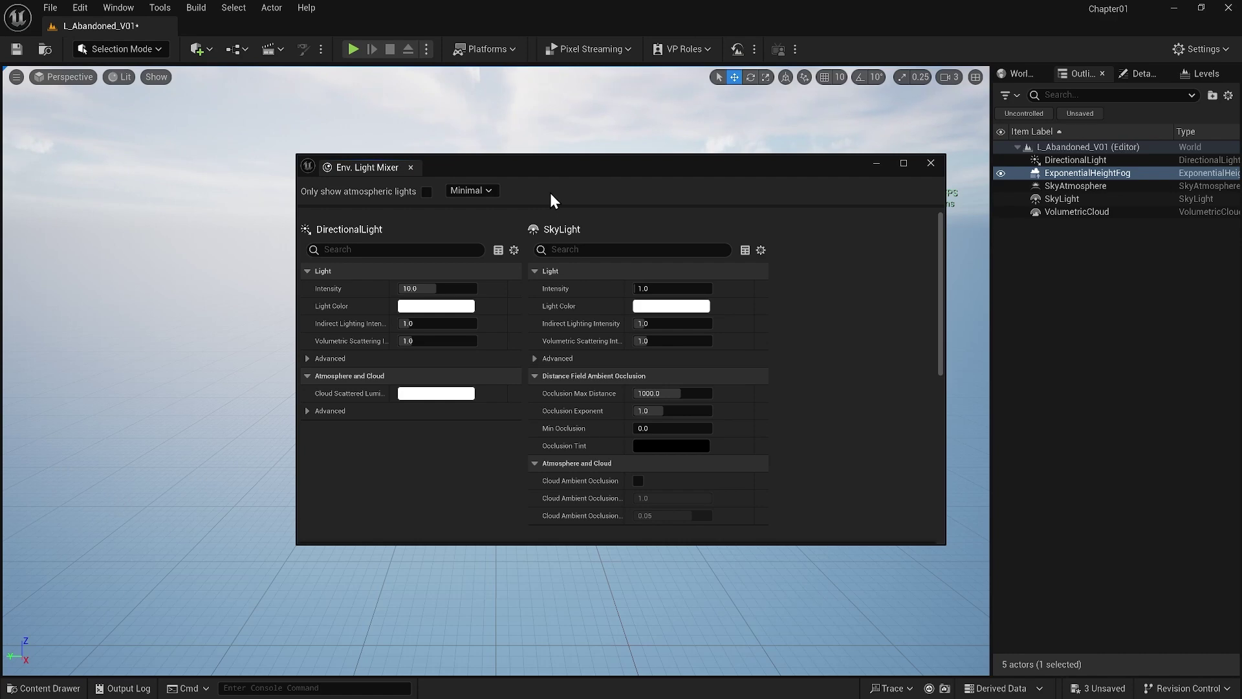
- Close the Light Mixer and move the five lighting actors into a new outliner folder
left_click(927, 165)
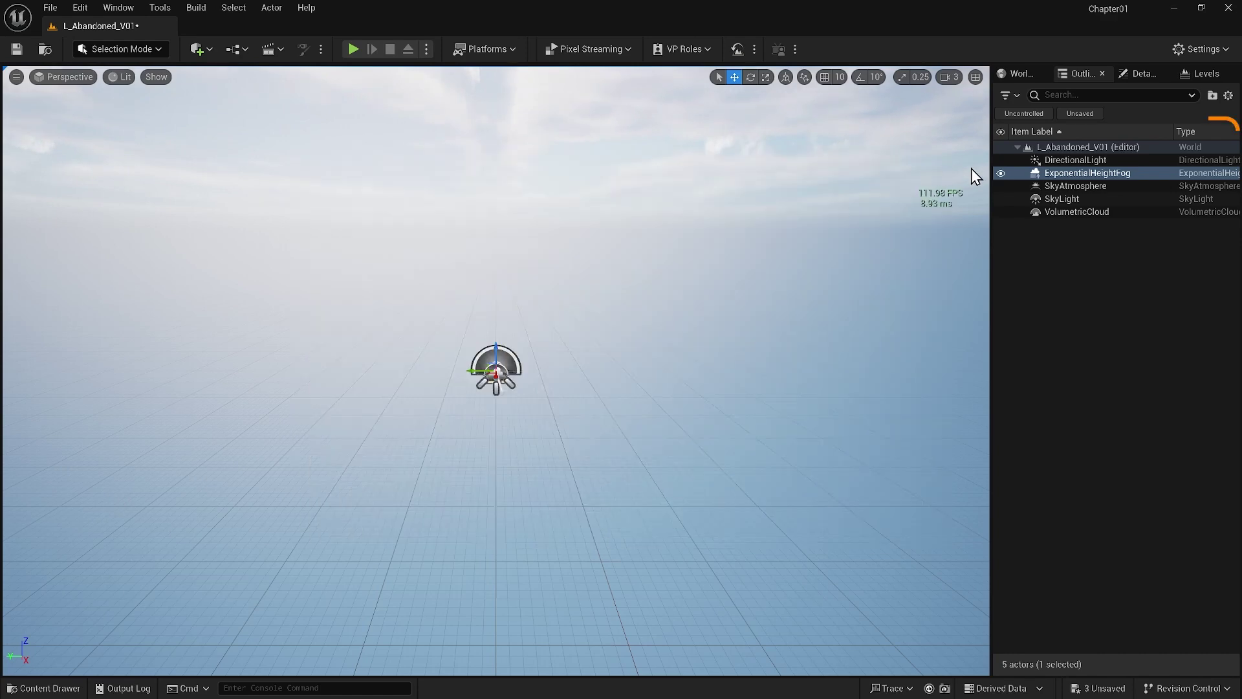
left_click(1059, 162)
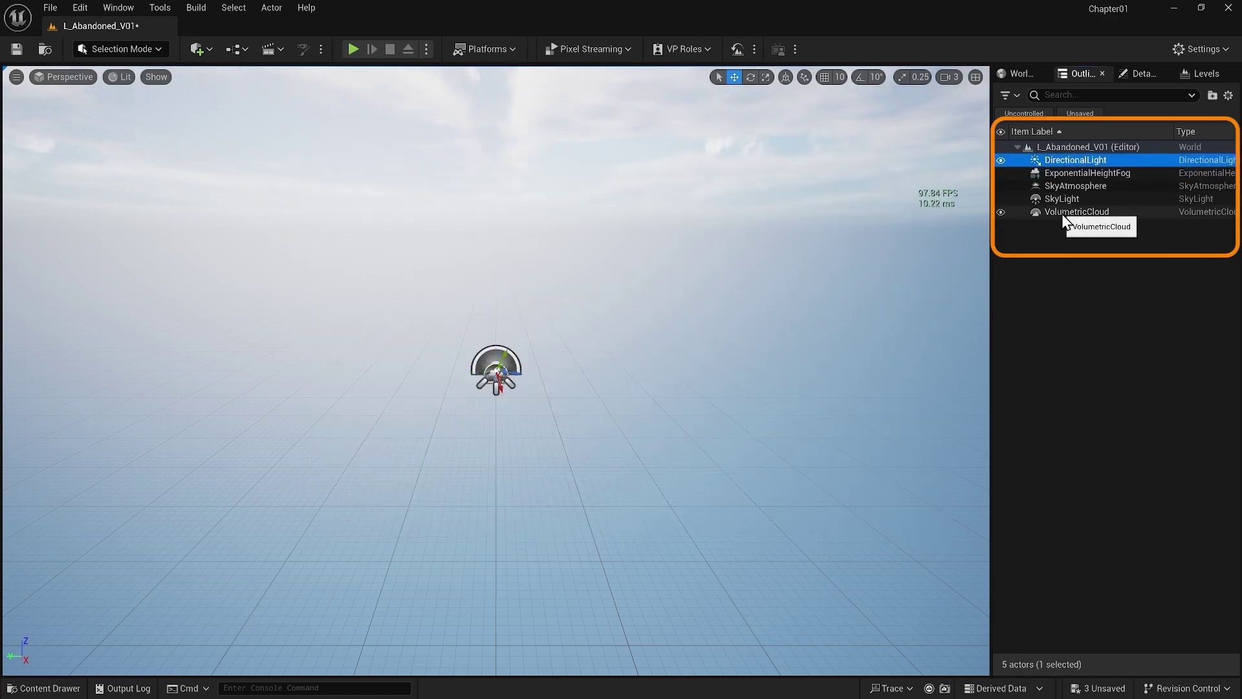
left_click(1063, 213, "shift")
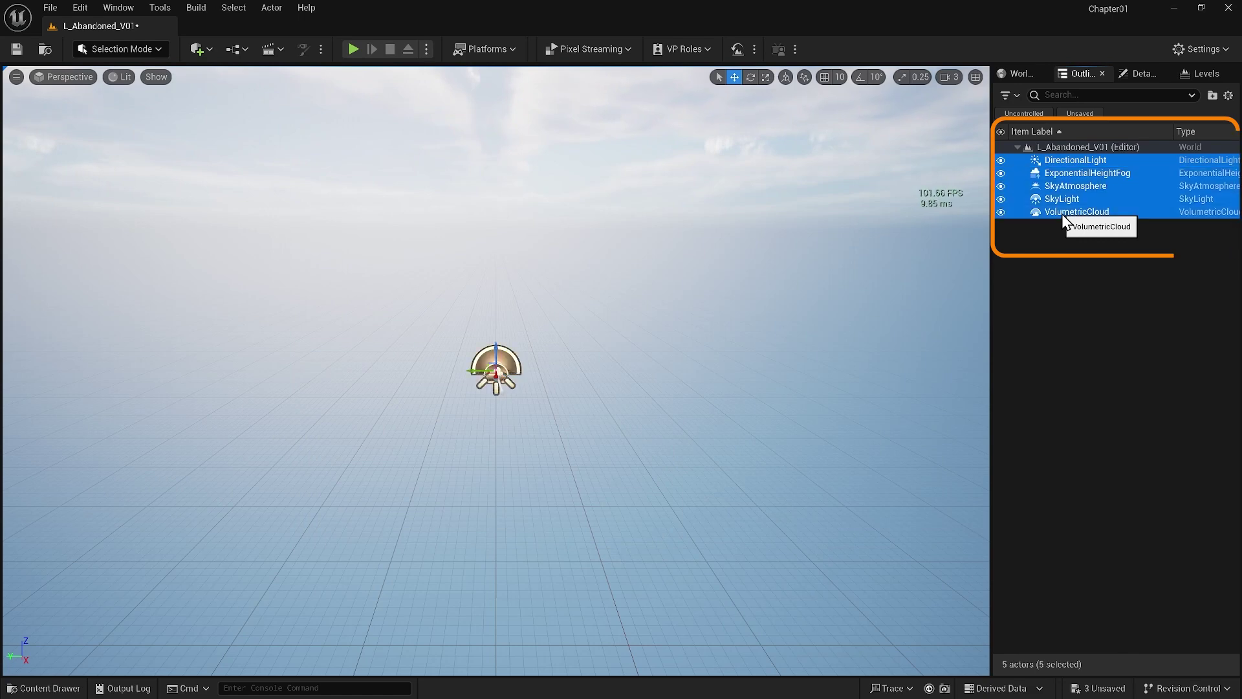
right_click(1061, 213)
mouse_move(1085, 249)
left_click(1041, 253)
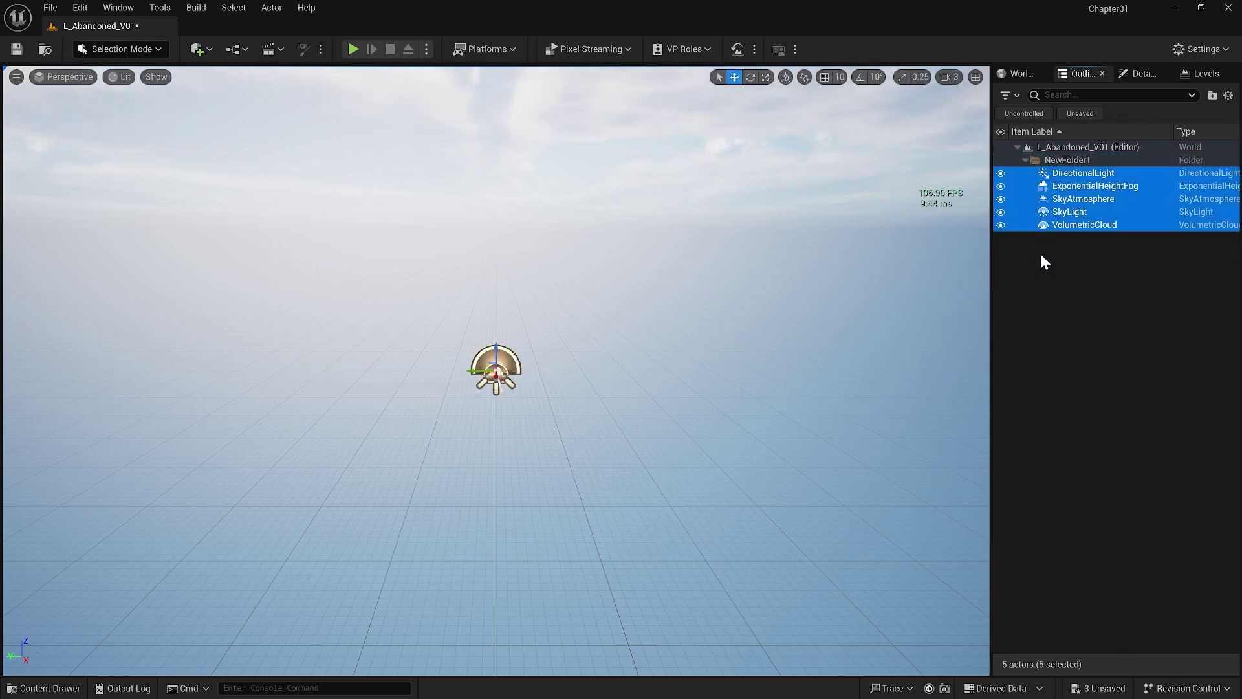
- Rename the new folder to Lighting and toggle its visibility off and back on
left_click(1025, 160)
left_click(1061, 161)
left_click(1064, 162)
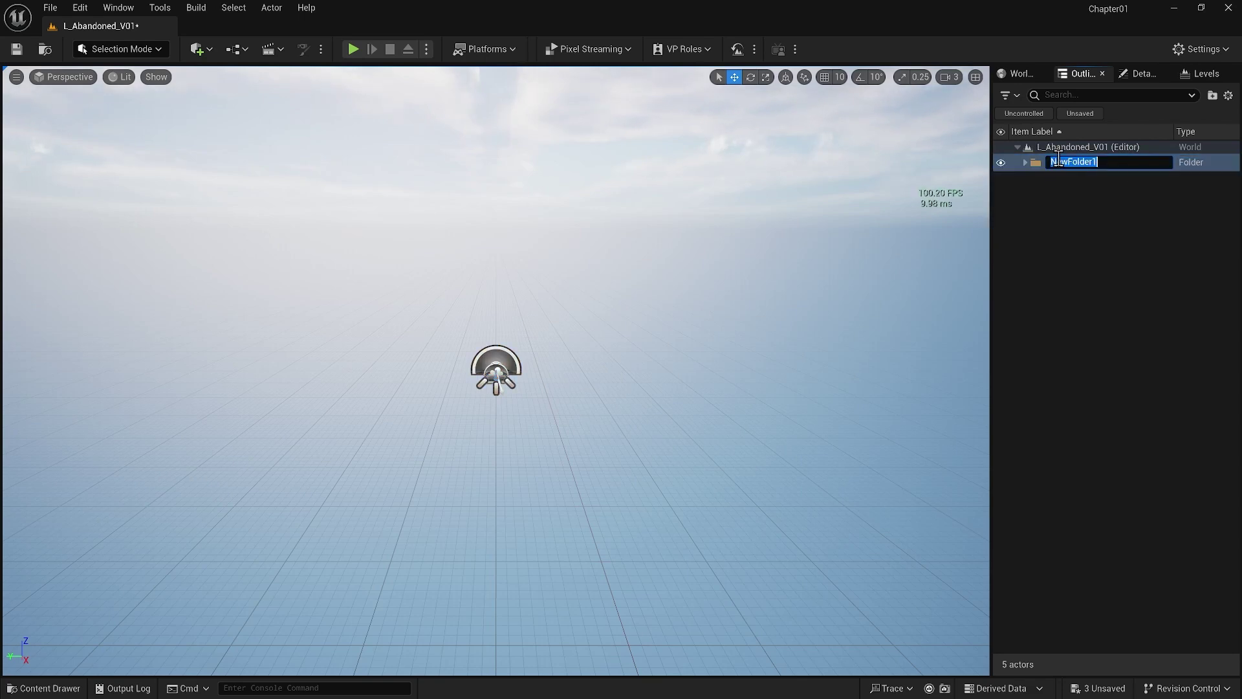
type("Lighting")
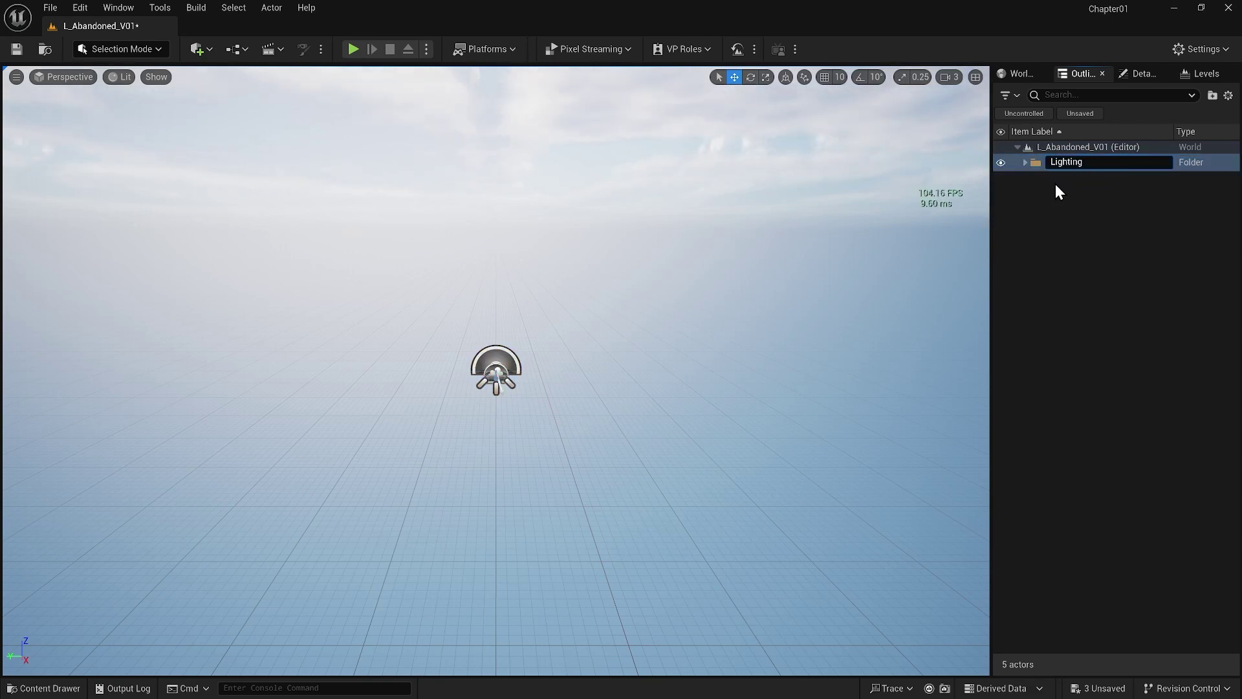
key("Return")
left_click(1060, 162)
left_click(1001, 162)
left_click(1002, 162)
left_click(1012, 174)
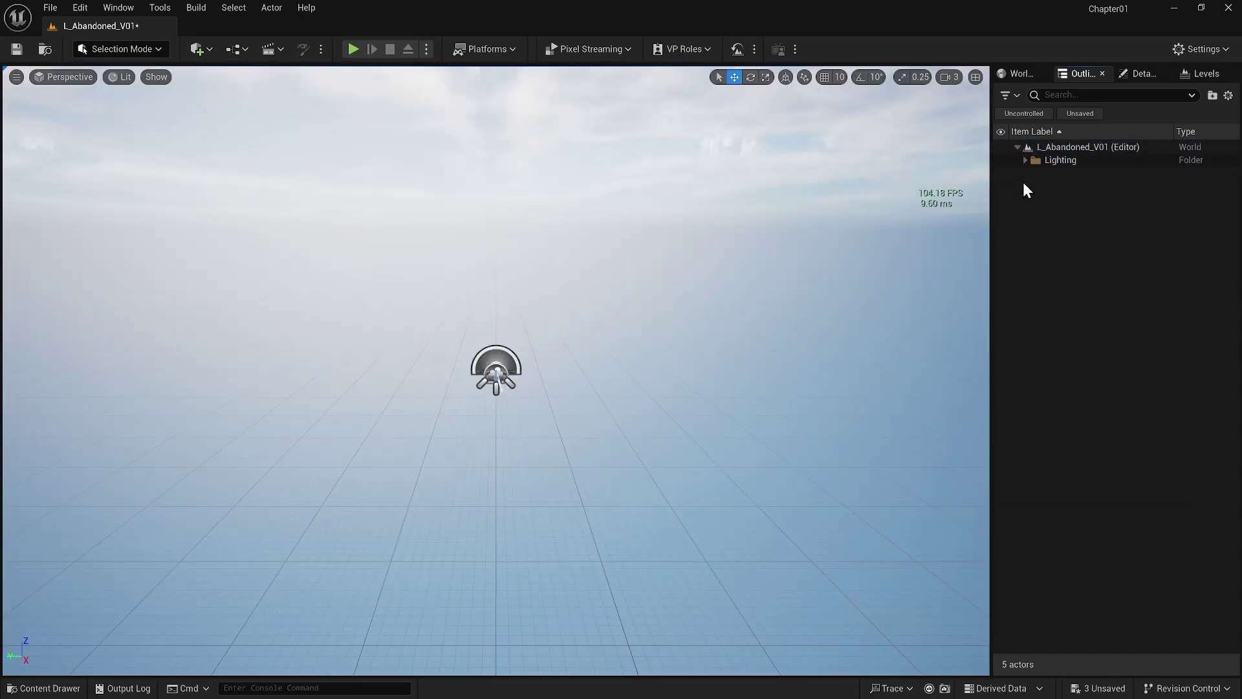
- Drag a cube, sphere, cylinder and cone from Quick Add into the viewport, then select them
left_click(196, 50)
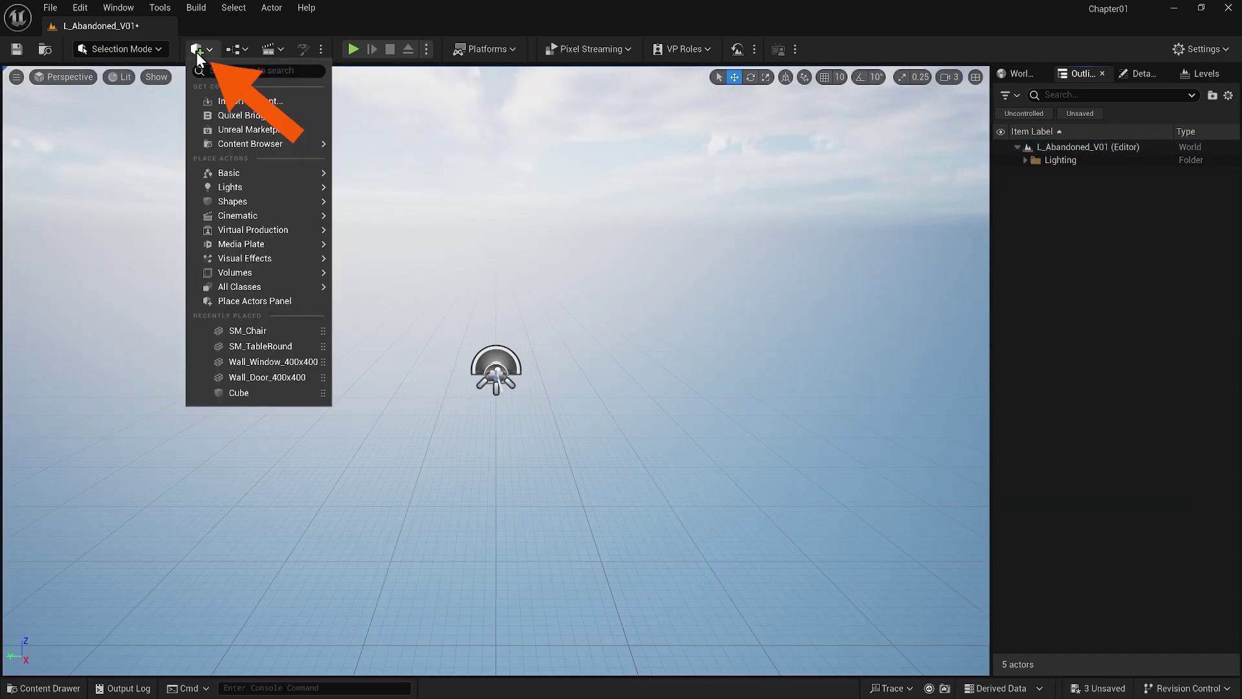
mouse_move(255, 206)
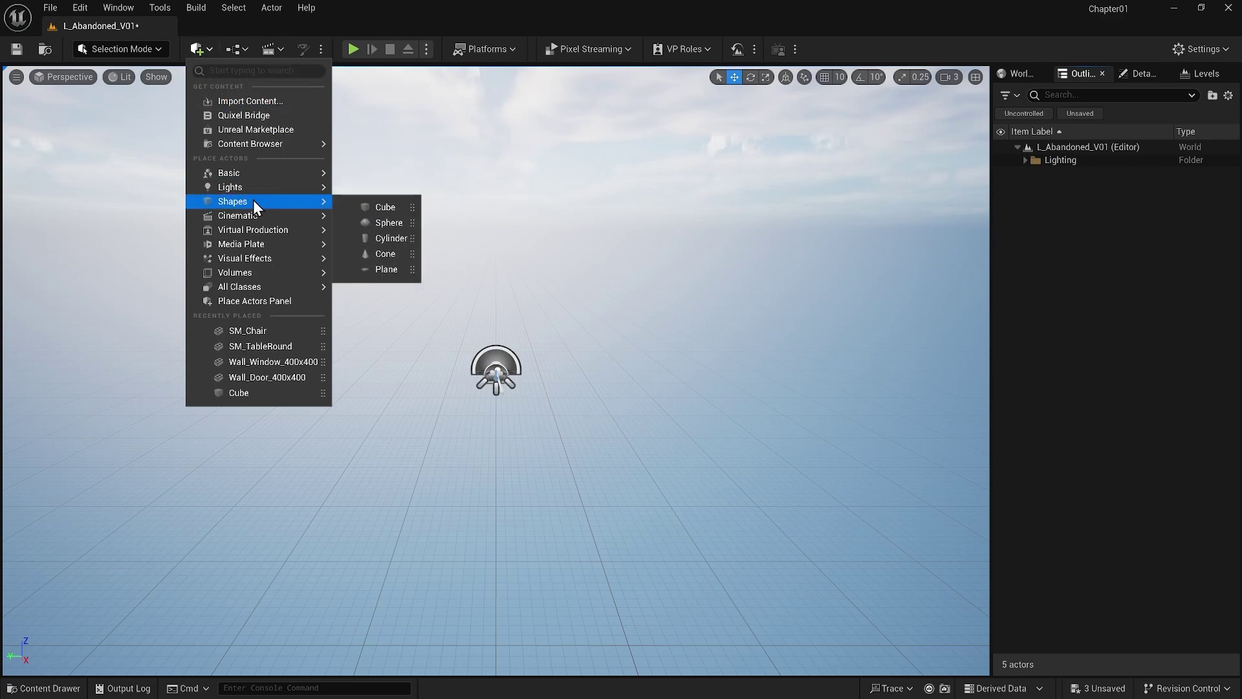
left_click_drag(366, 205, 408, 407)
left_click(209, 50)
mouse_move(263, 203)
left_click_drag(389, 222, 322, 394)
left_click(197, 50)
left_click_drag(391, 238, 210, 260)
left_click(196, 50)
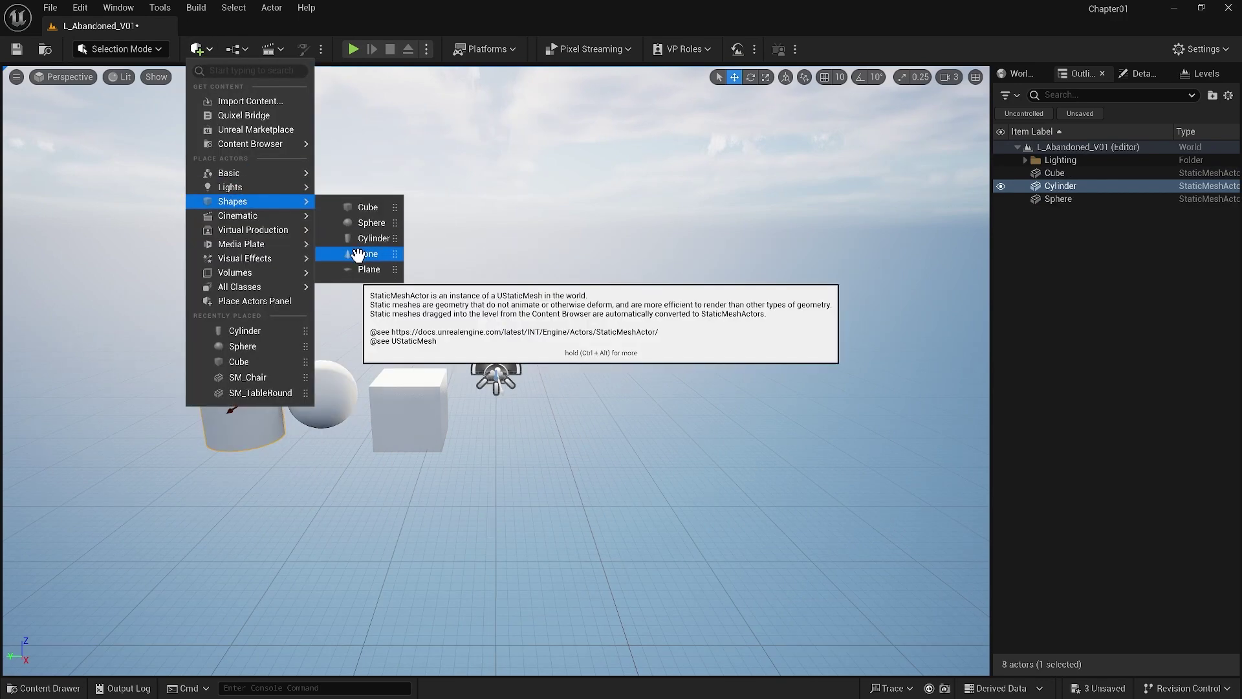
left_click_drag(384, 263, 163, 407)
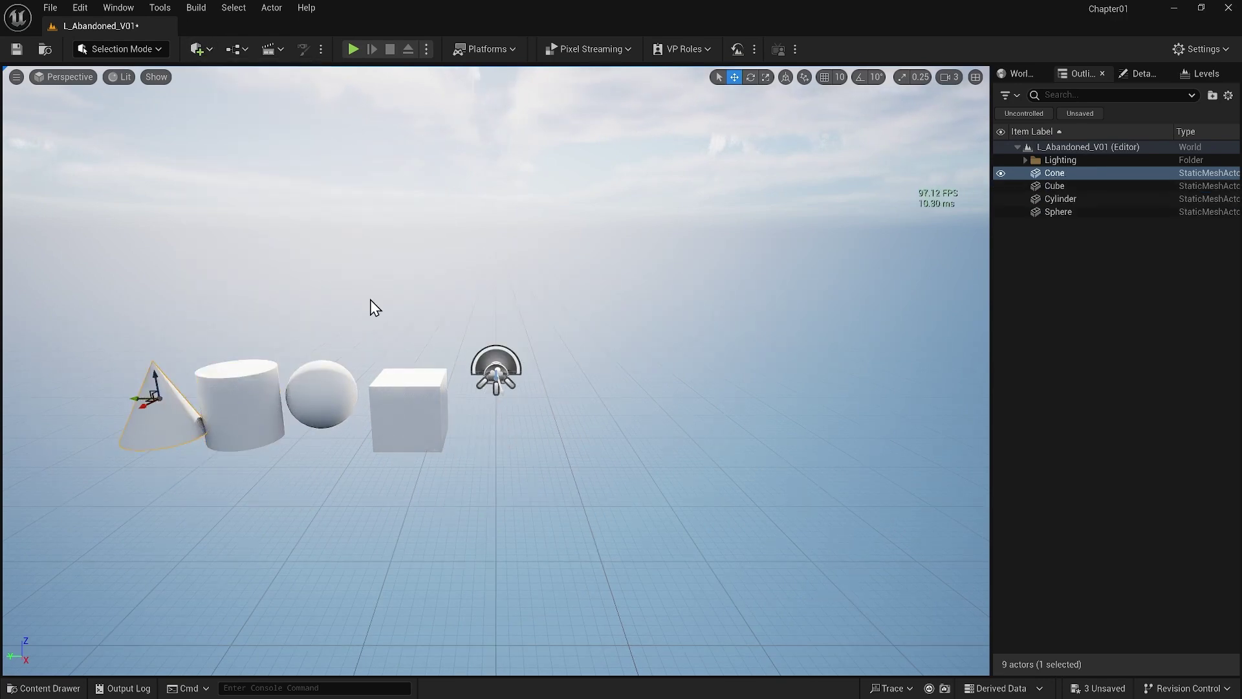
left_click(1068, 212, "shift")
- Move the four selected shapes into a new outliner folder named Blocking
right_click(1067, 215)
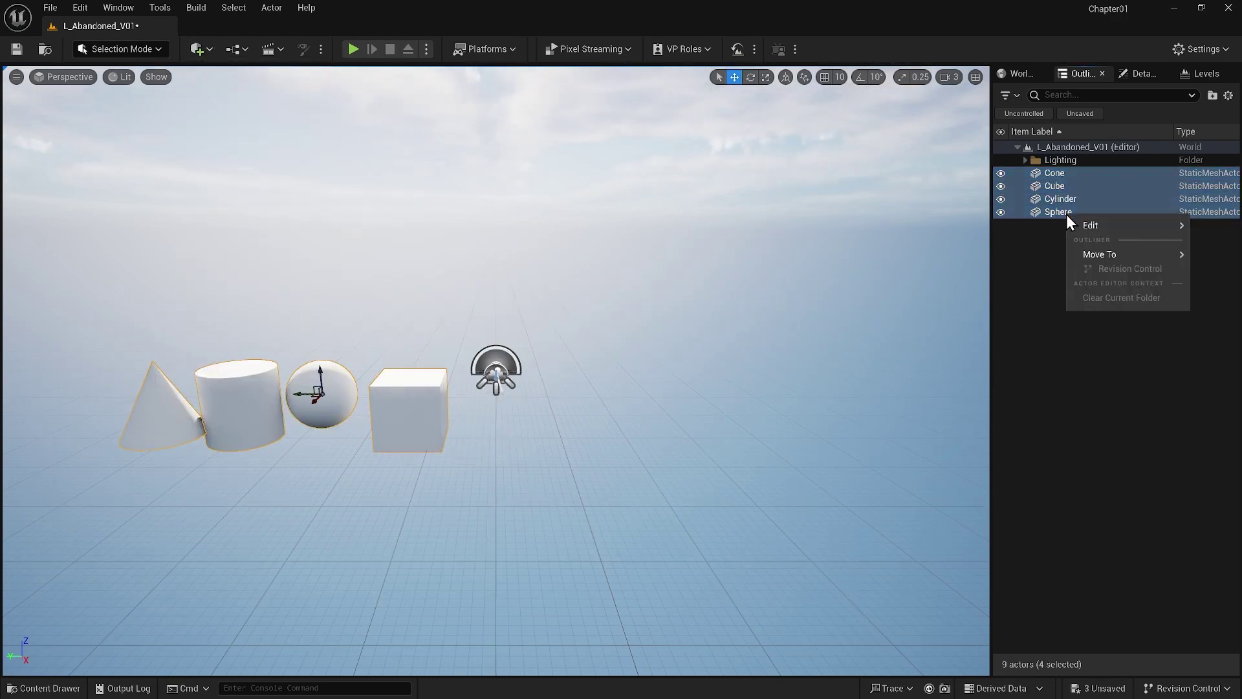
mouse_move(1100, 254)
left_click(1035, 259)
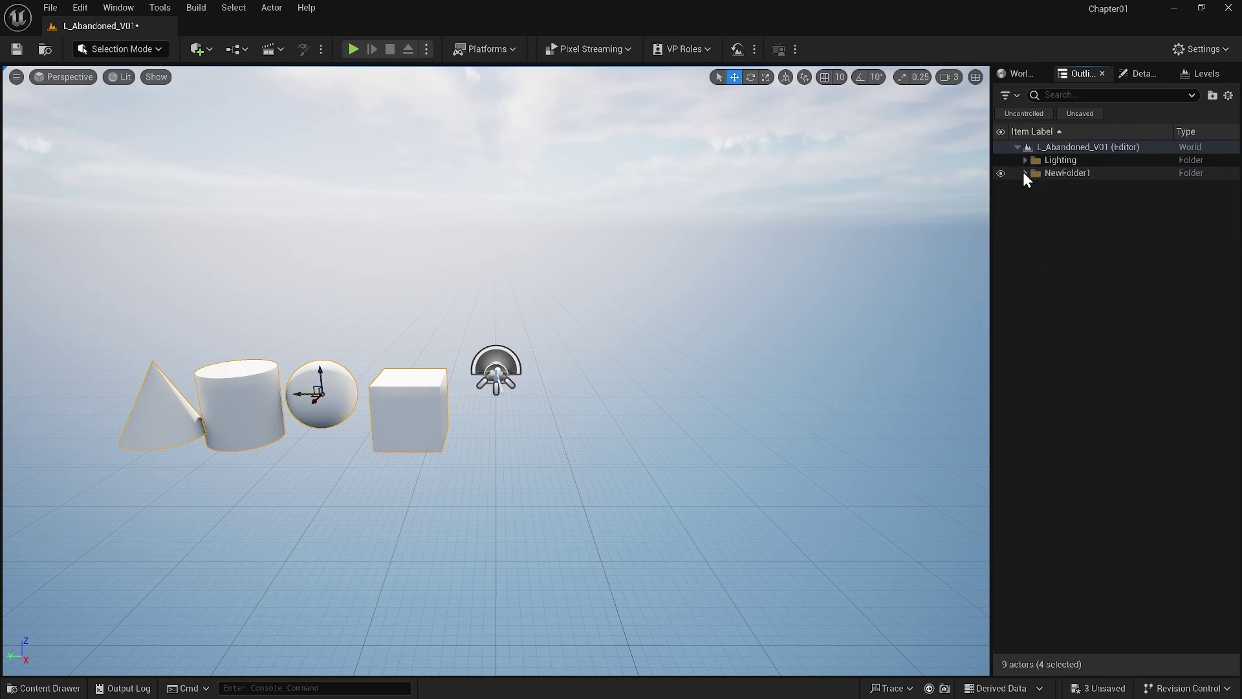
left_click(1076, 170)
type("Blocking")
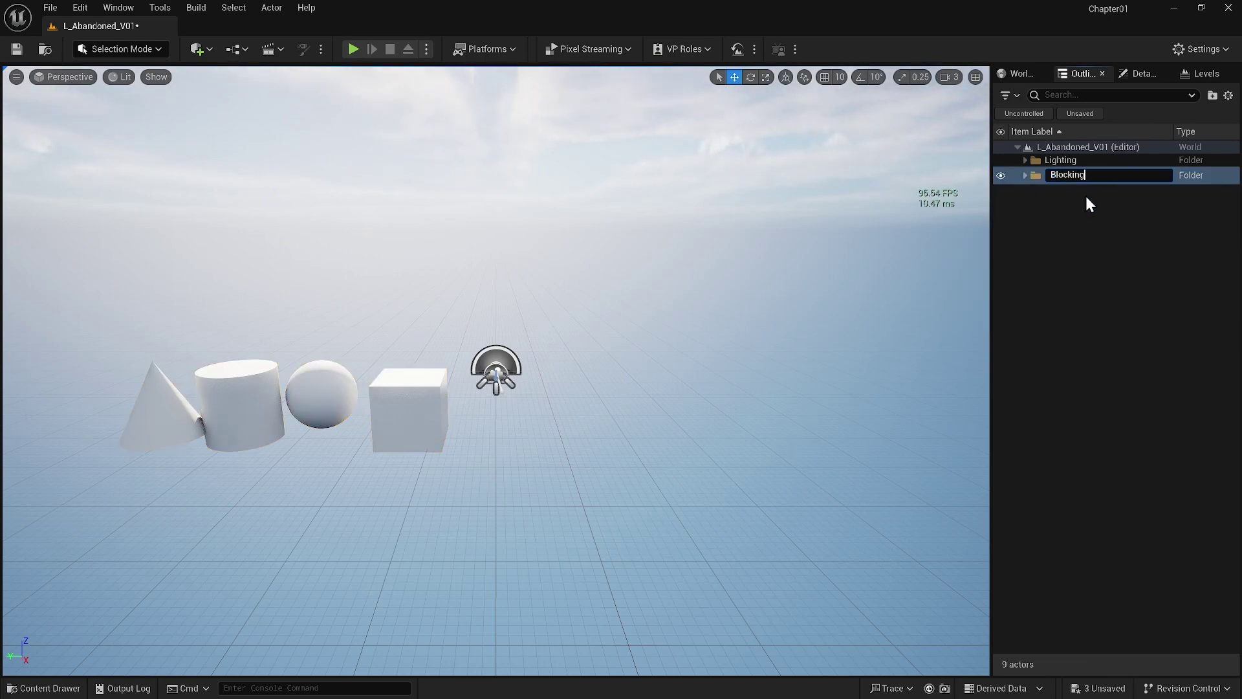
key("Return")
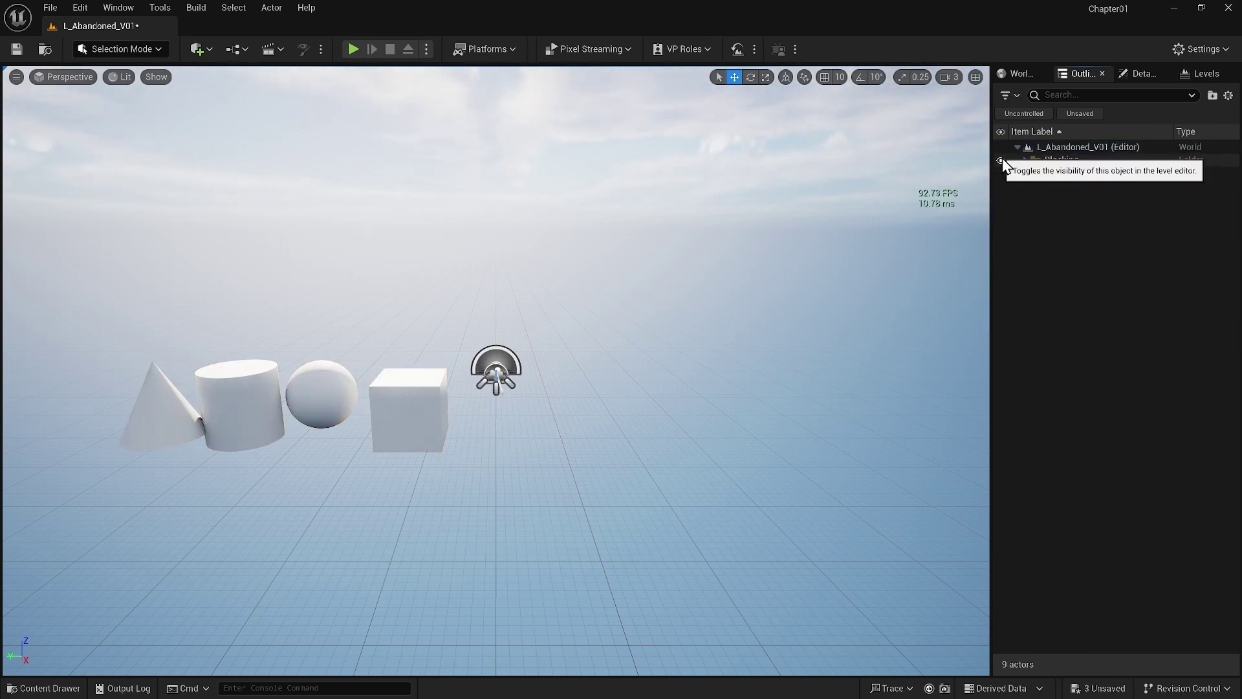
left_click(1002, 160)
left_click(1002, 160)
- Expand the Lighting folder and select its five light actors
key("ctrl+shift+h")
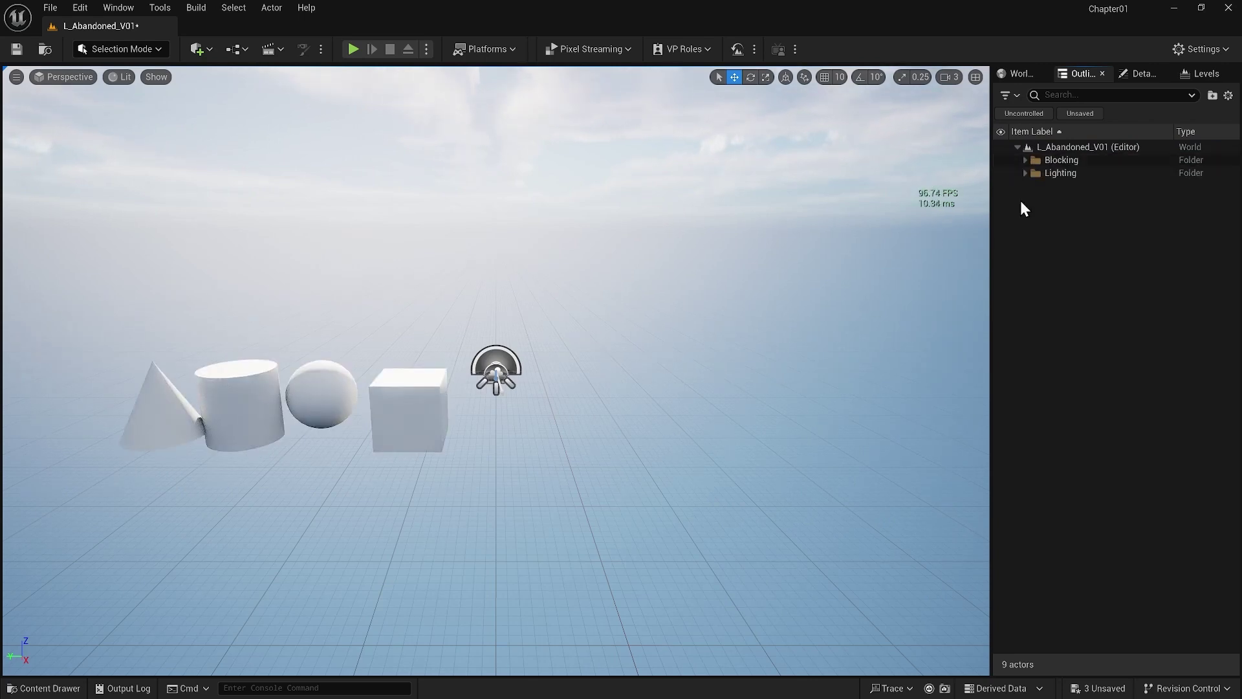
left_click(1025, 173)
left_click(1074, 185)
left_click(1084, 238, "shift")
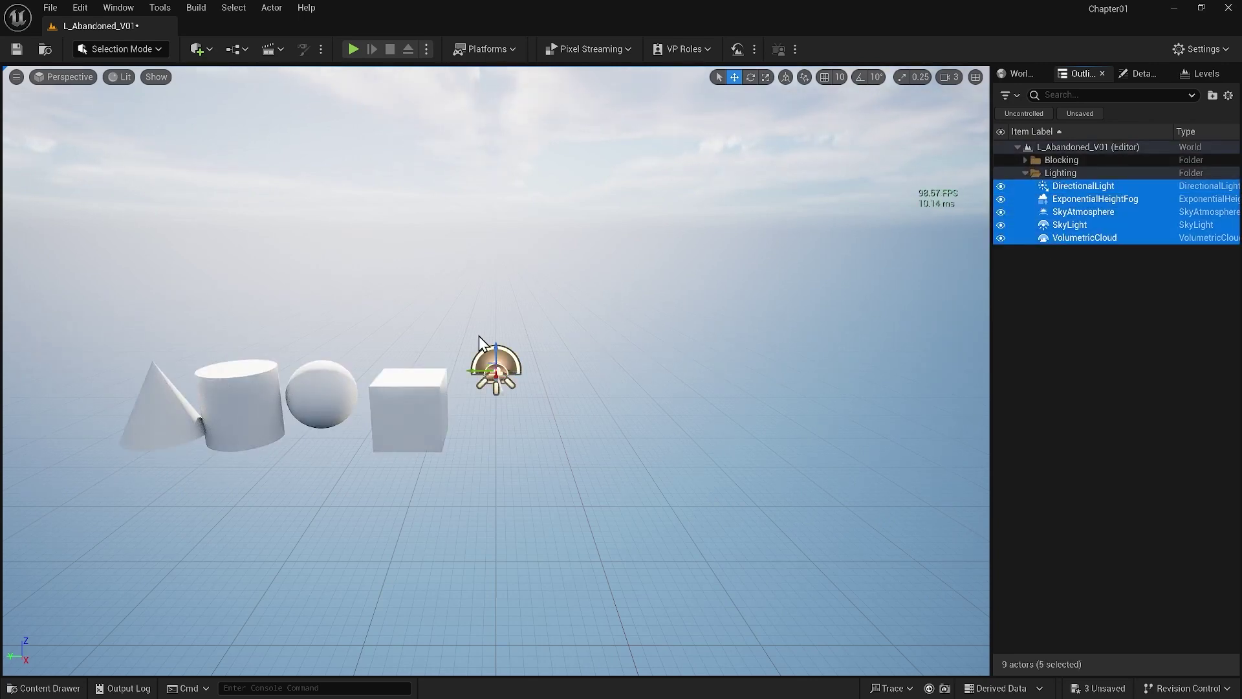
mouse_move(496, 370)
left_mouse_down()
mouse_move(745, 370)
mouse_move(204, 388)
mouse_move(816, 391)
mouse_move(506, 388)
left_mouse_up()
left_click(1054, 258)
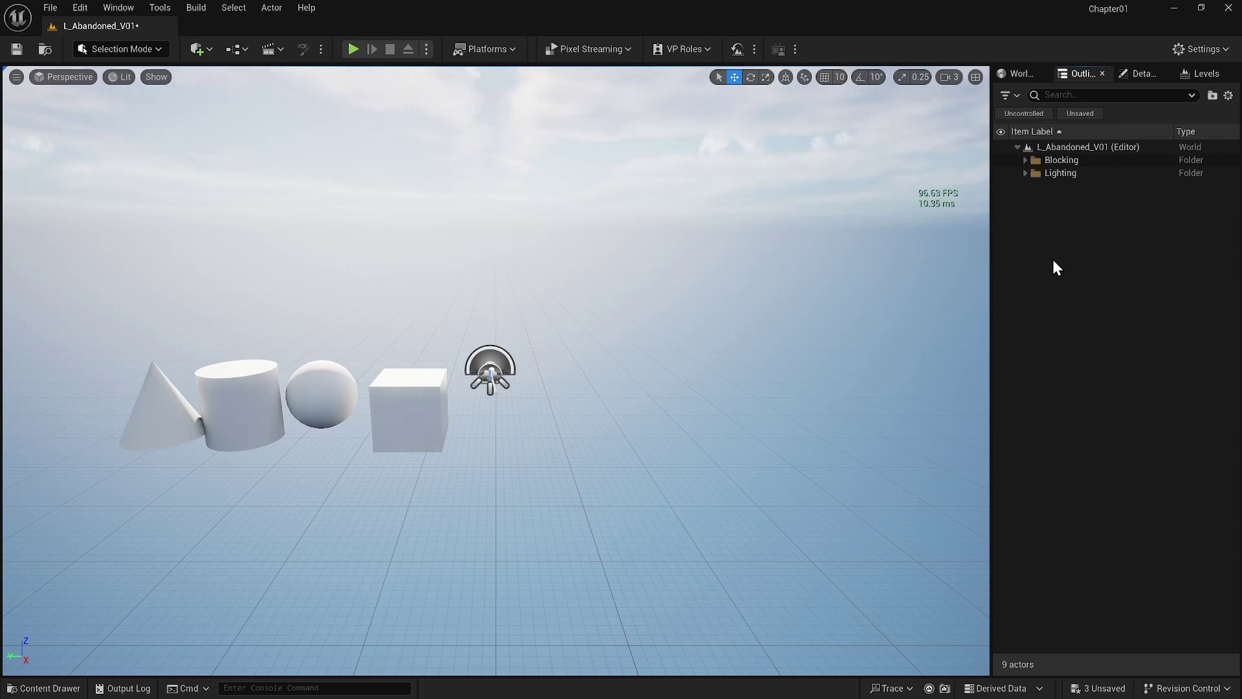
- Create a folder named SL inside Levels and open it
left_click(40, 688)
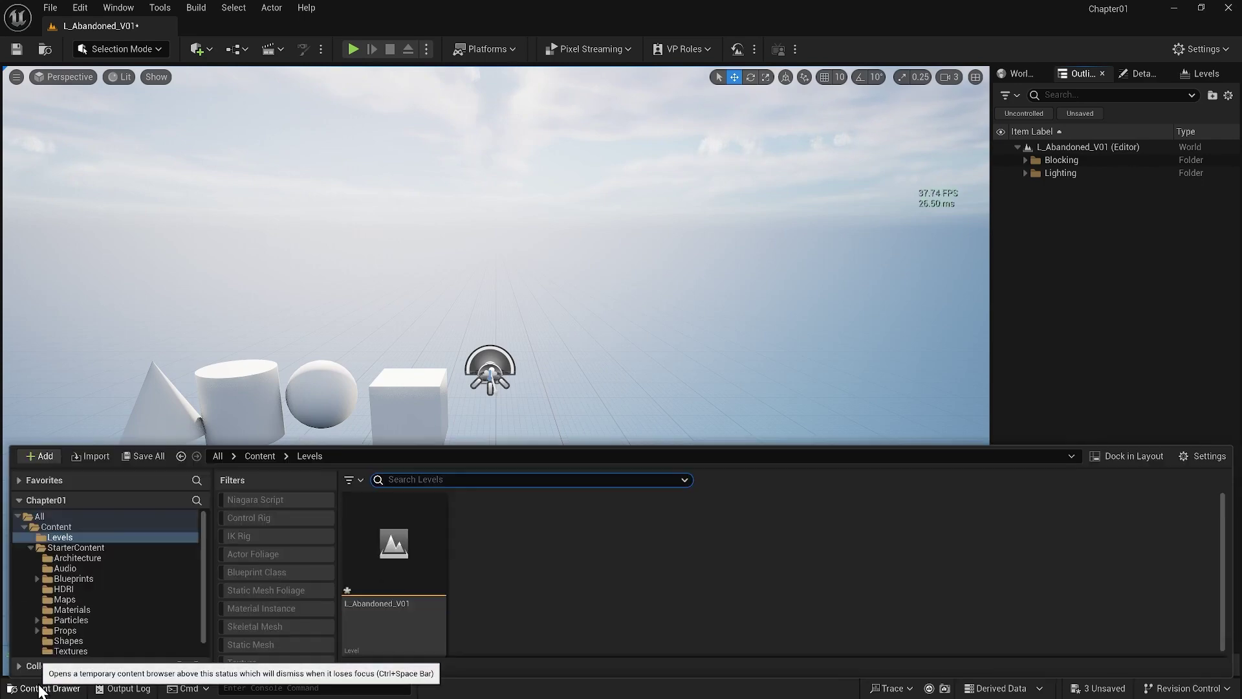
left_click(55, 537)
right_click(488, 550)
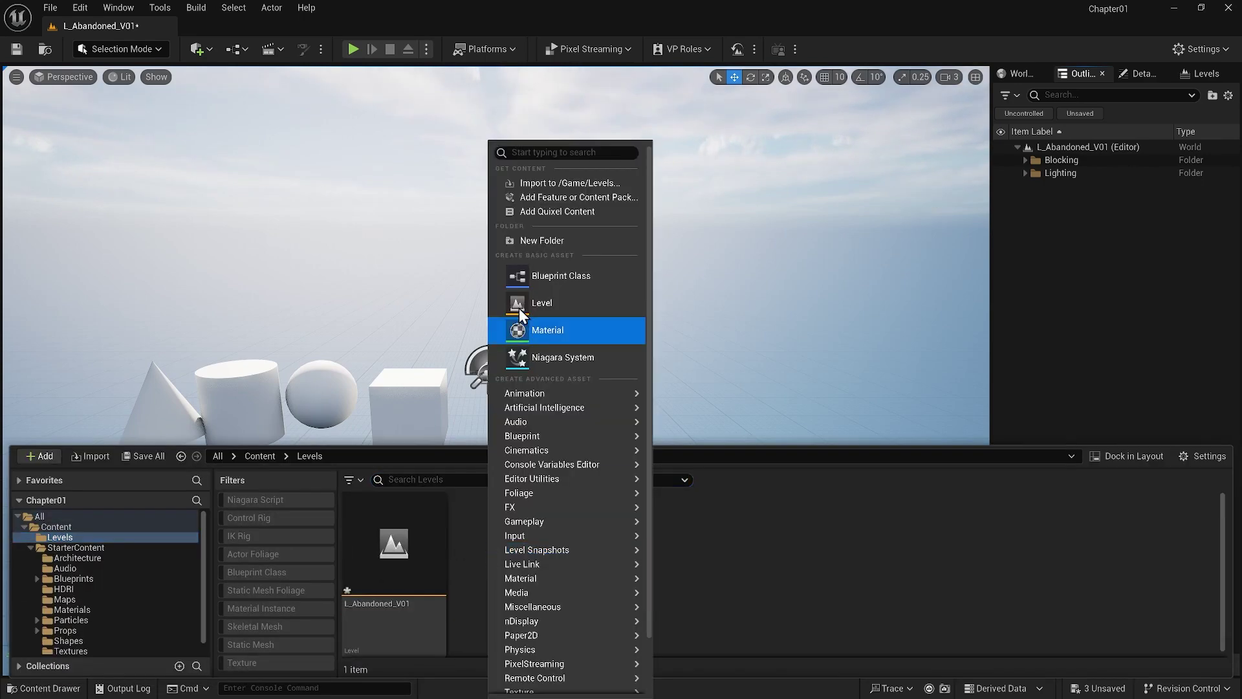
left_click(535, 240)
type("SL")
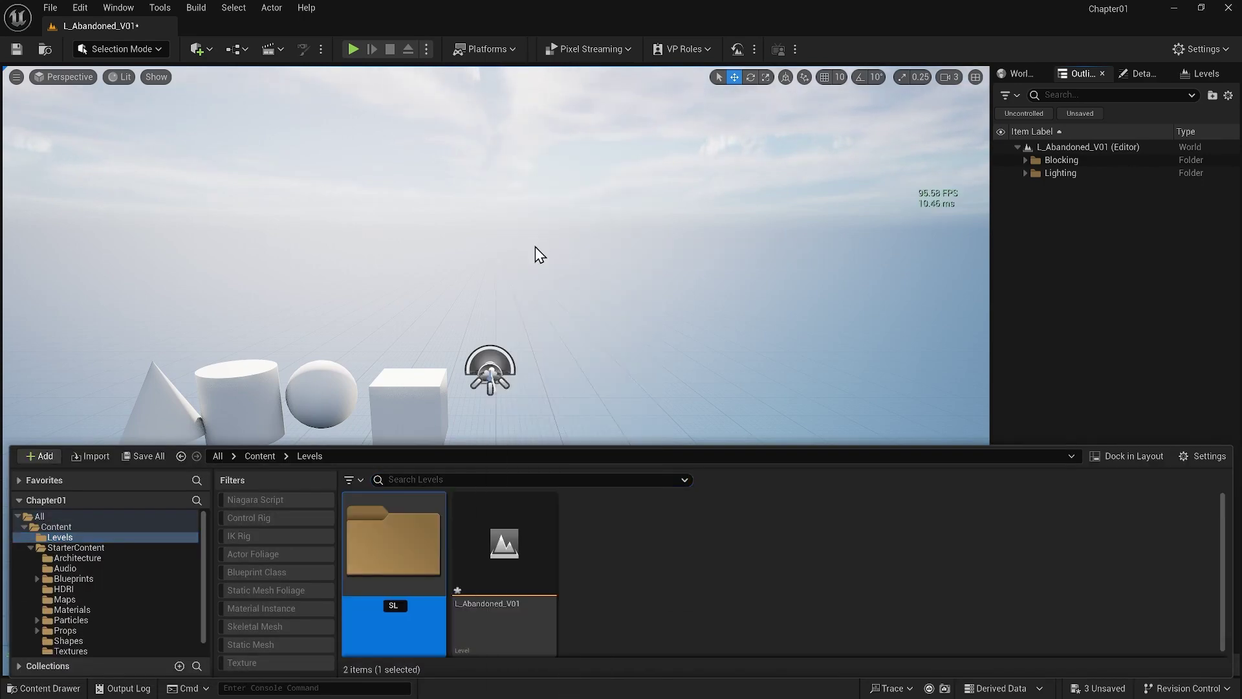
key("Return")
double_click(391, 581)
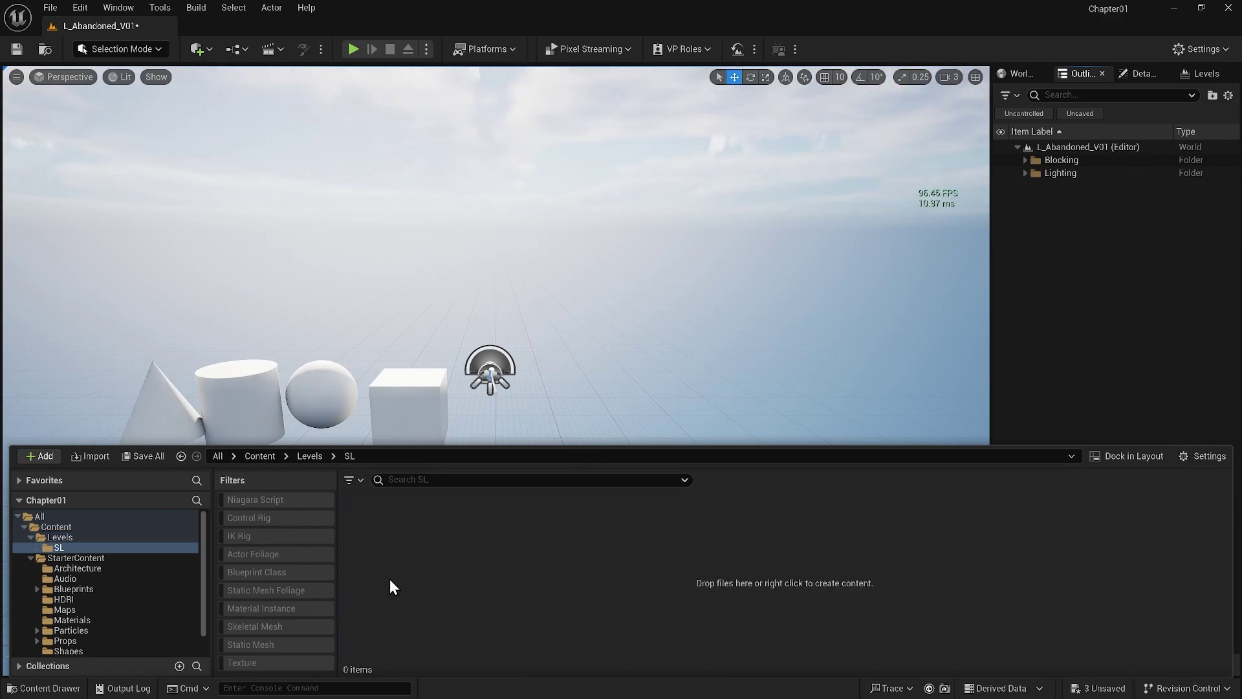
- Create level assets SL_DayLight, SL_NightLight and SL_Blocking, then save all three
right_click(390, 578)
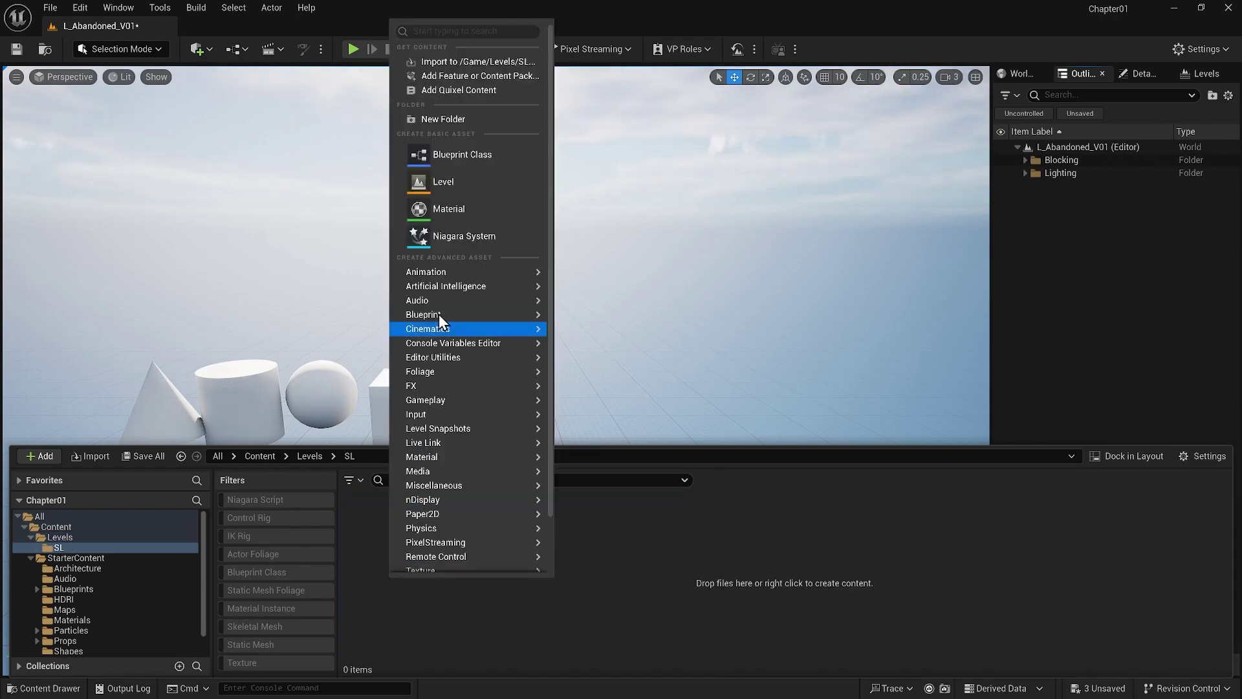
left_click(453, 186)
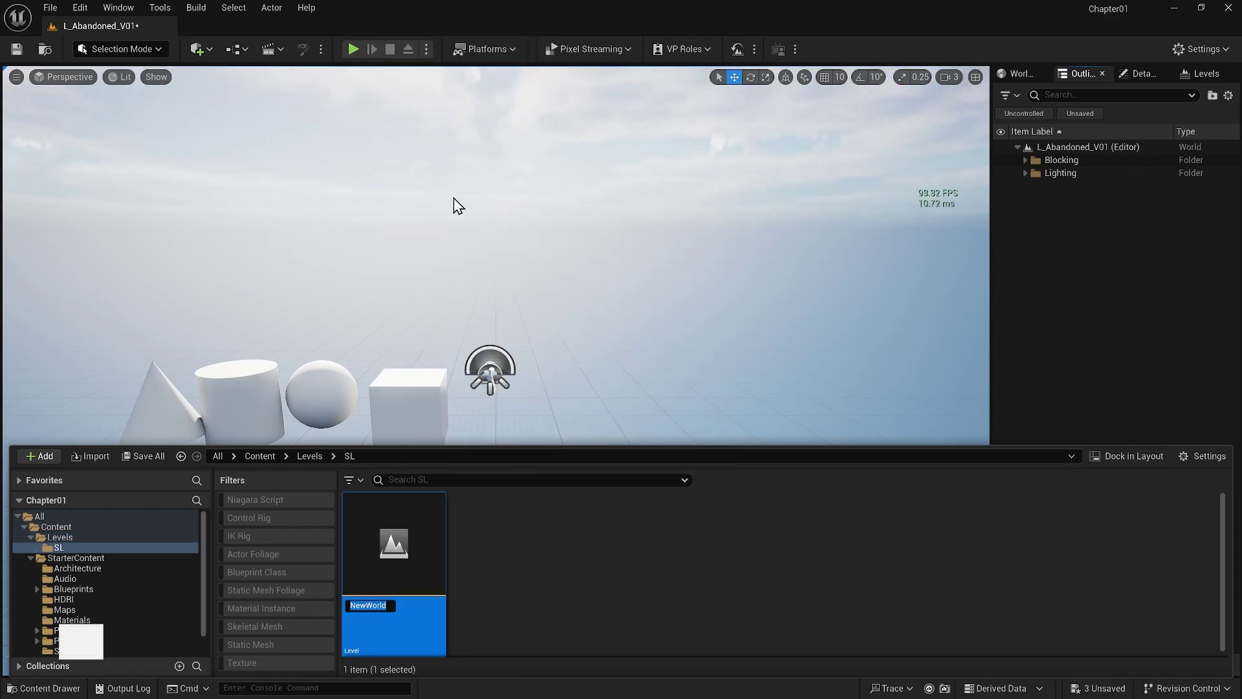
type("SL_DayLight")
key("Return")
right_click(499, 570)
left_click(535, 184)
type("SL")
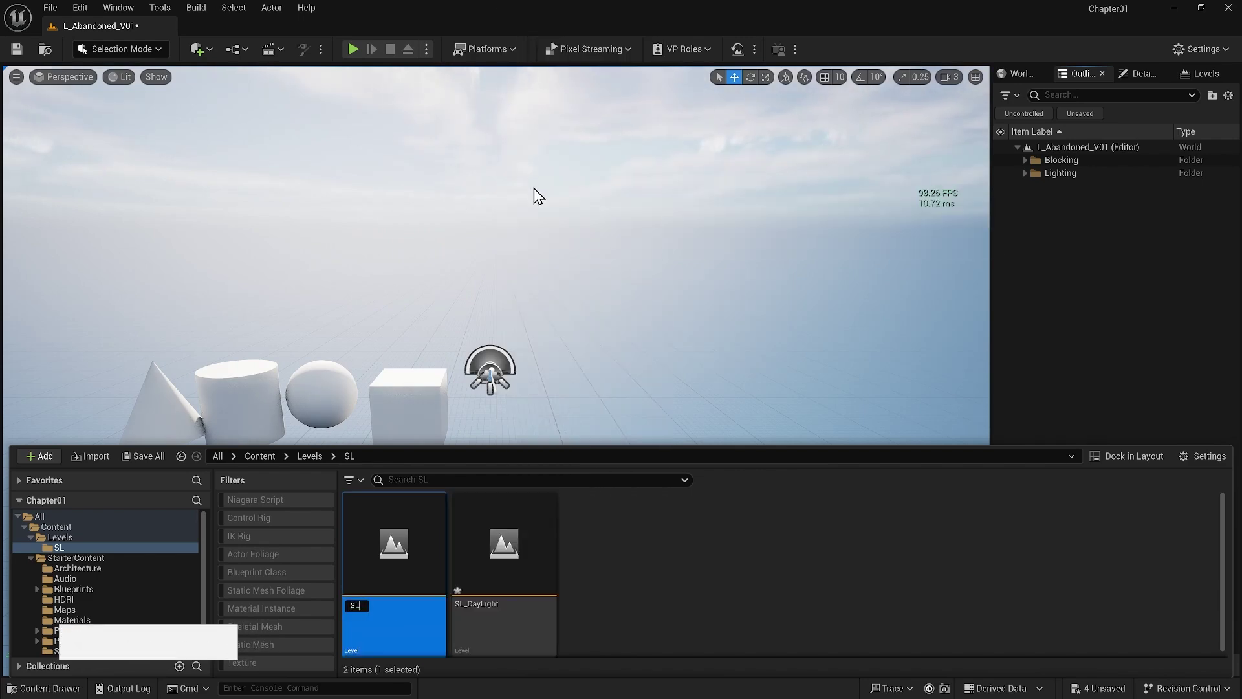
type("_NightLight")
key("Return")
right_click(601, 584)
left_click(637, 213)
type("SL_Blocking")
key("Return")
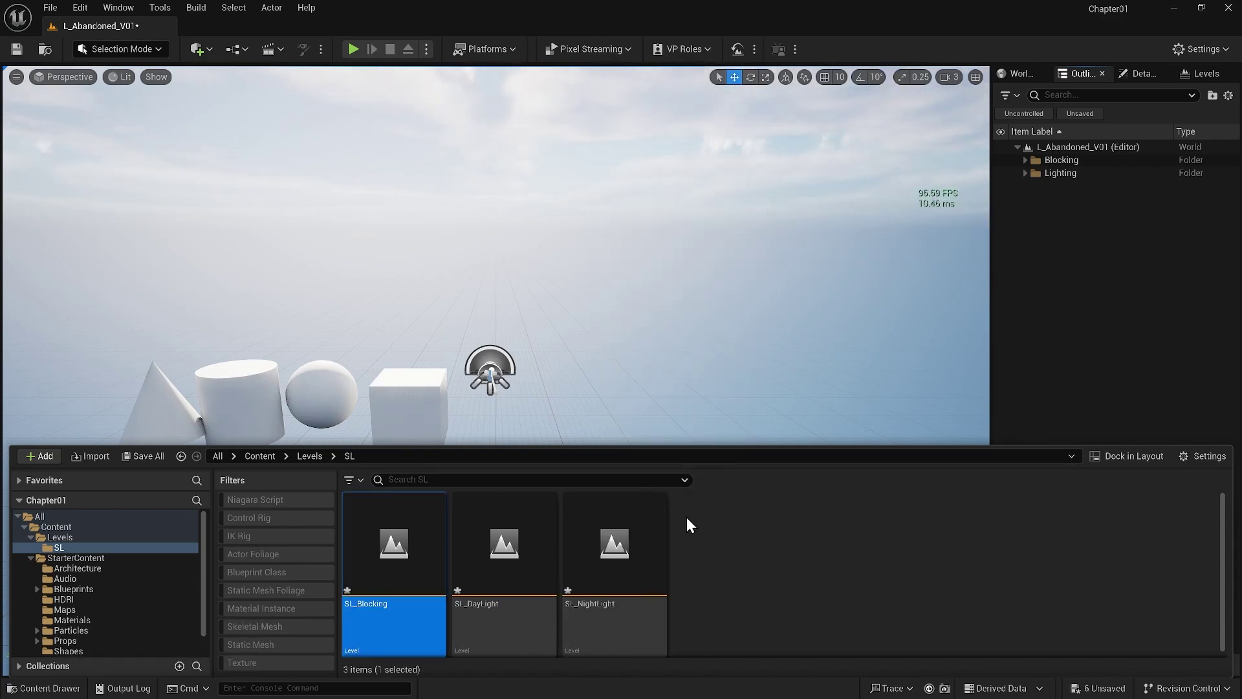
left_click(633, 572, "shift")
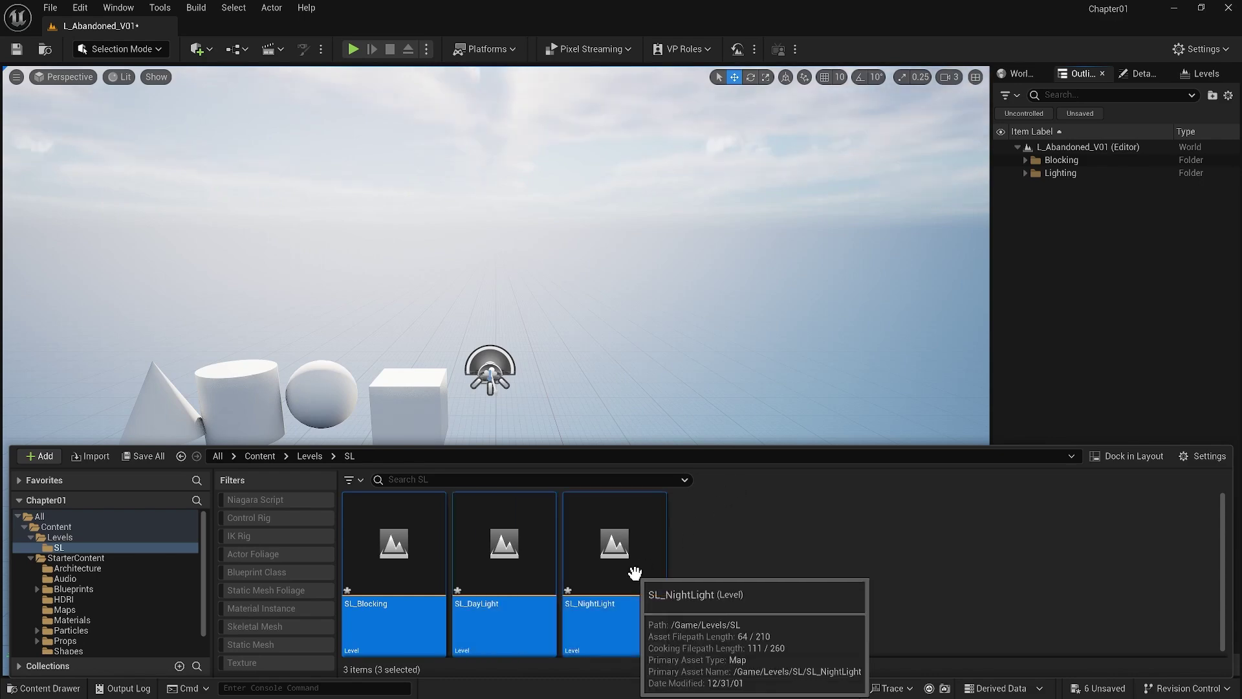
key("ctrl+s")
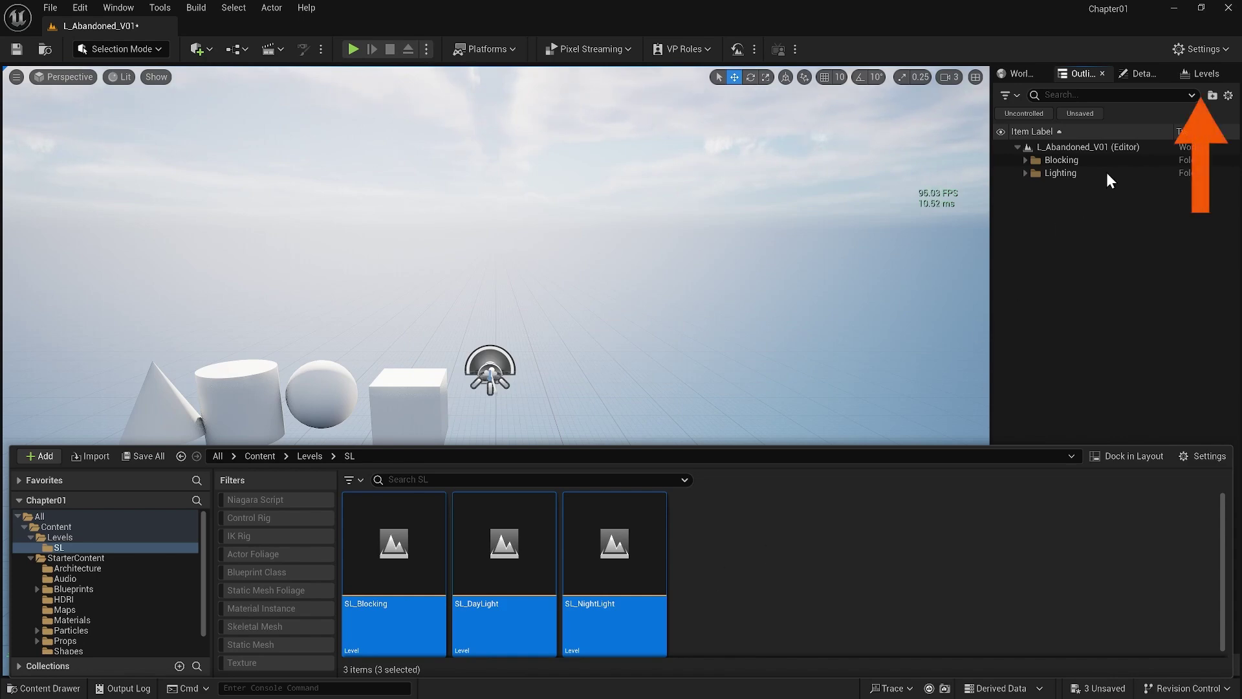
- Drag the SL_Blocking, SL_DayLight and SL_NightLight assets from the Content Drawer onto Persistent Level
left_click(1205, 73)
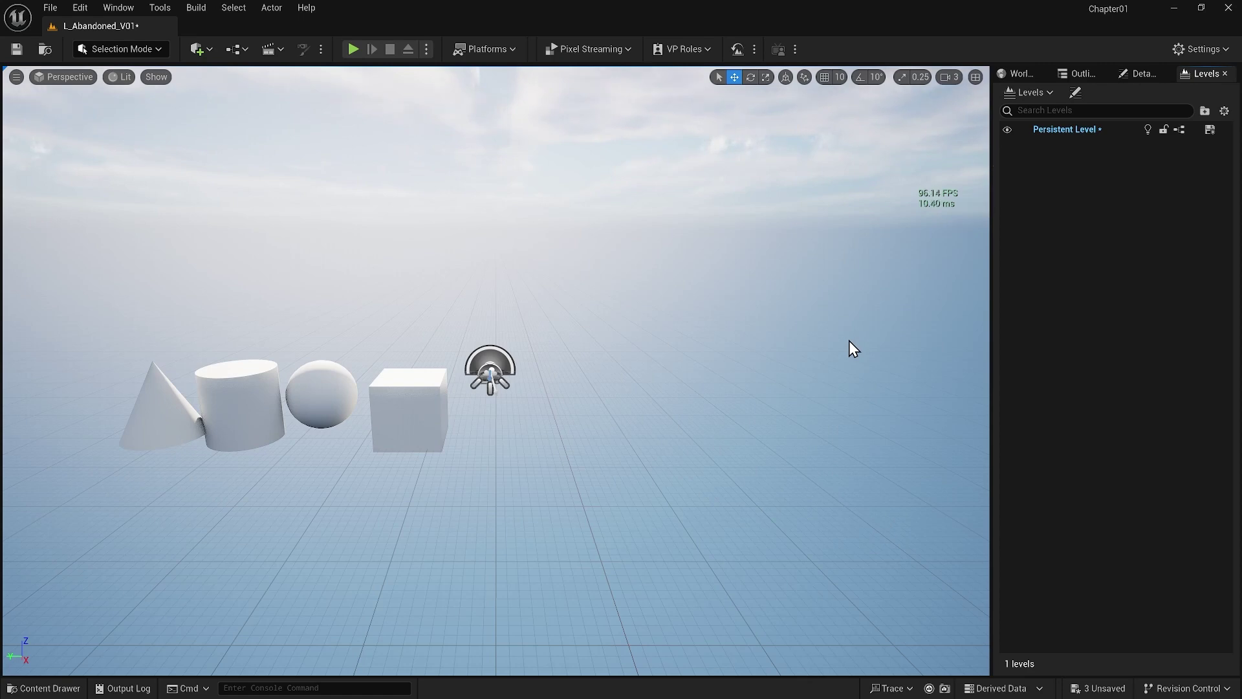
left_click(43, 688)
left_click_drag(361, 582, 1064, 133)
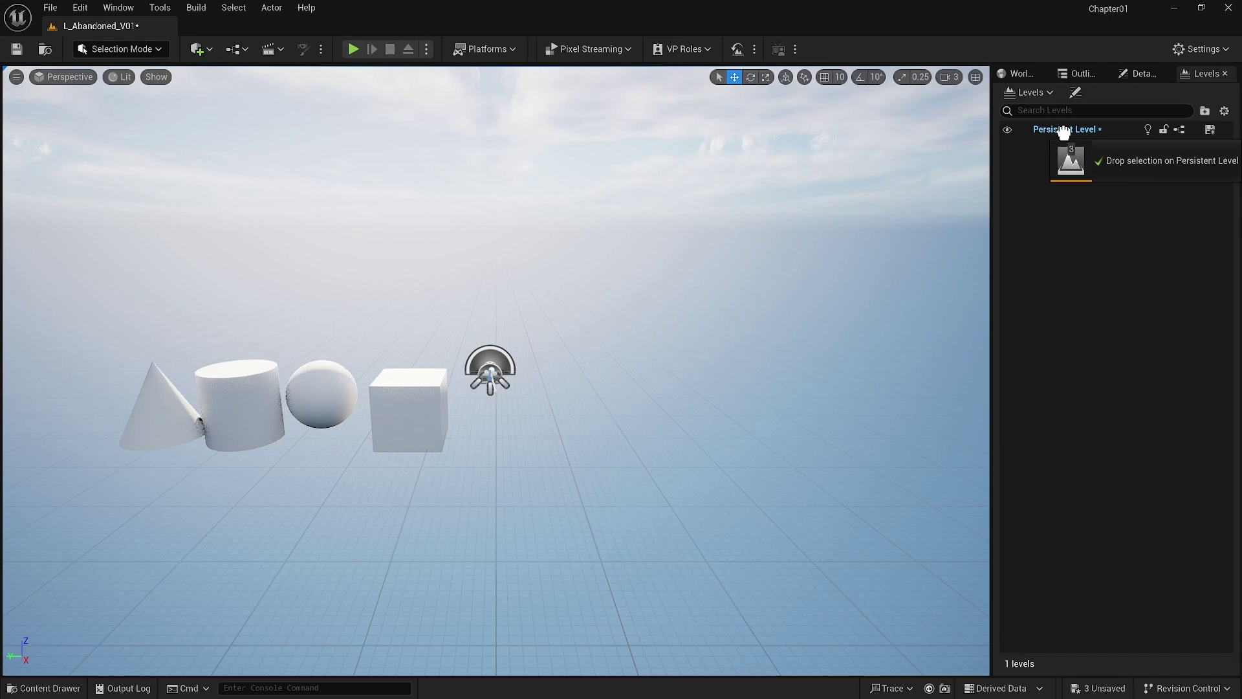
left_click_drag(1063, 133, 1063, 134)
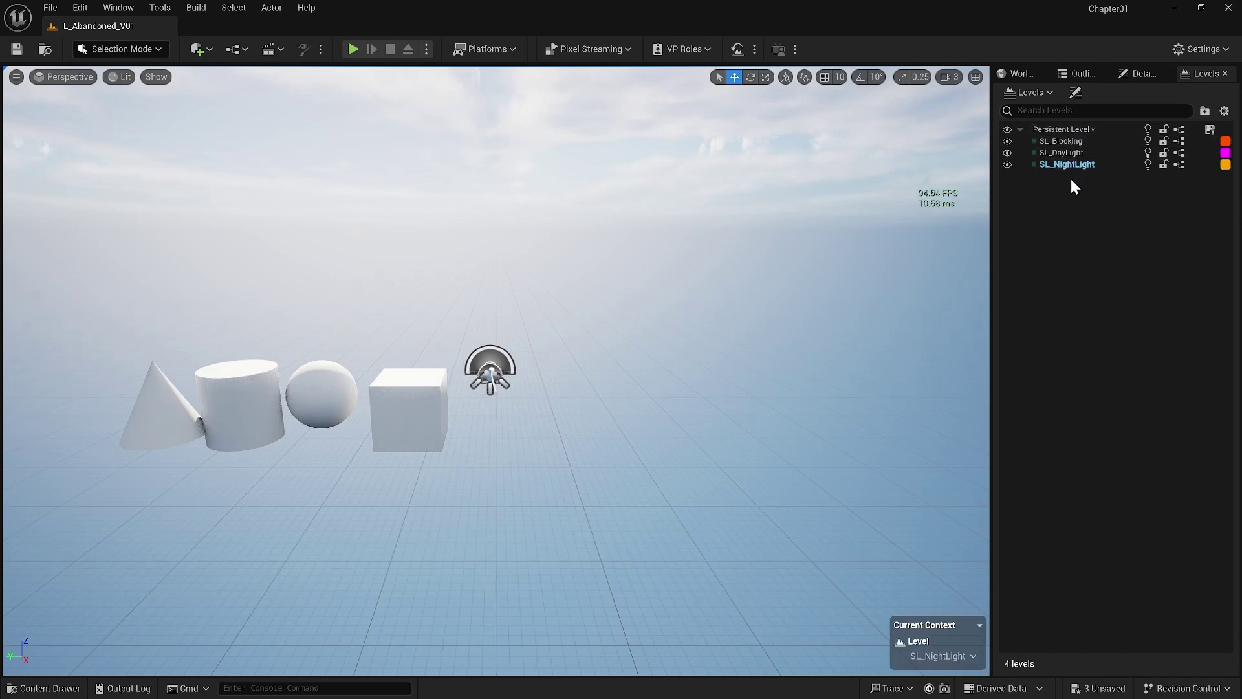
left_click(1071, 165)
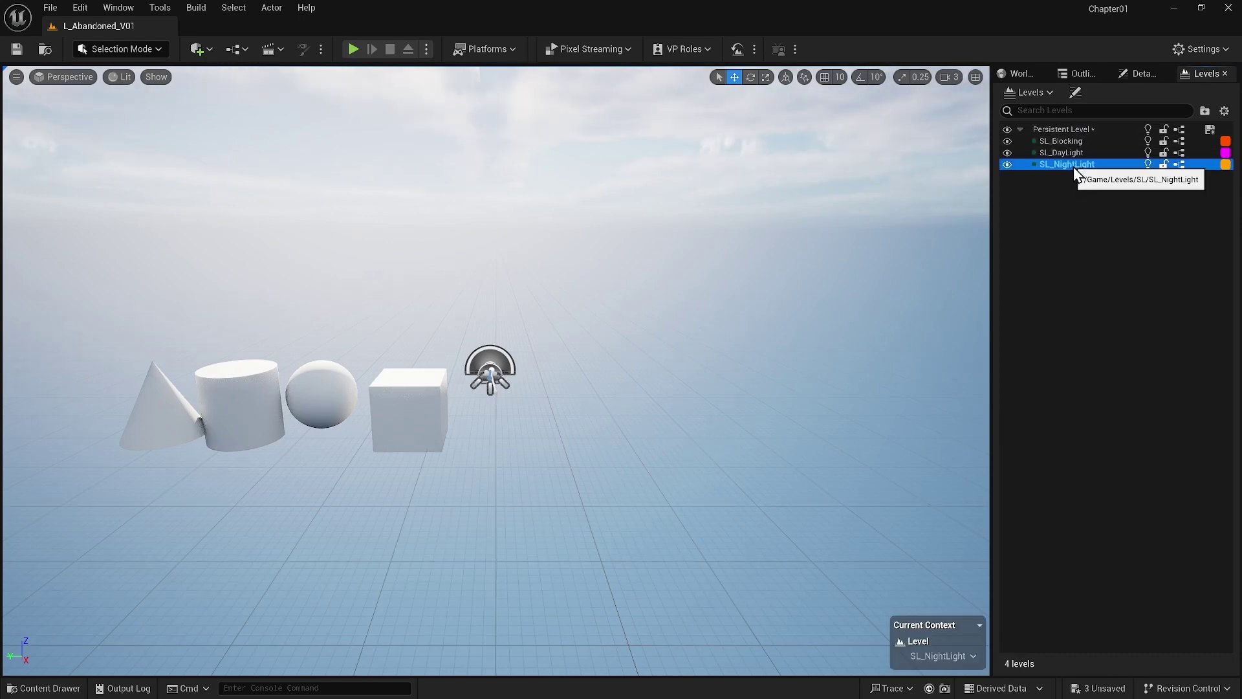
- Switch SL_Blocking, SL_DayLight and SL_NightLight from Blueprint to the Always Loaded streaming method
left_click(1074, 141, "shift")
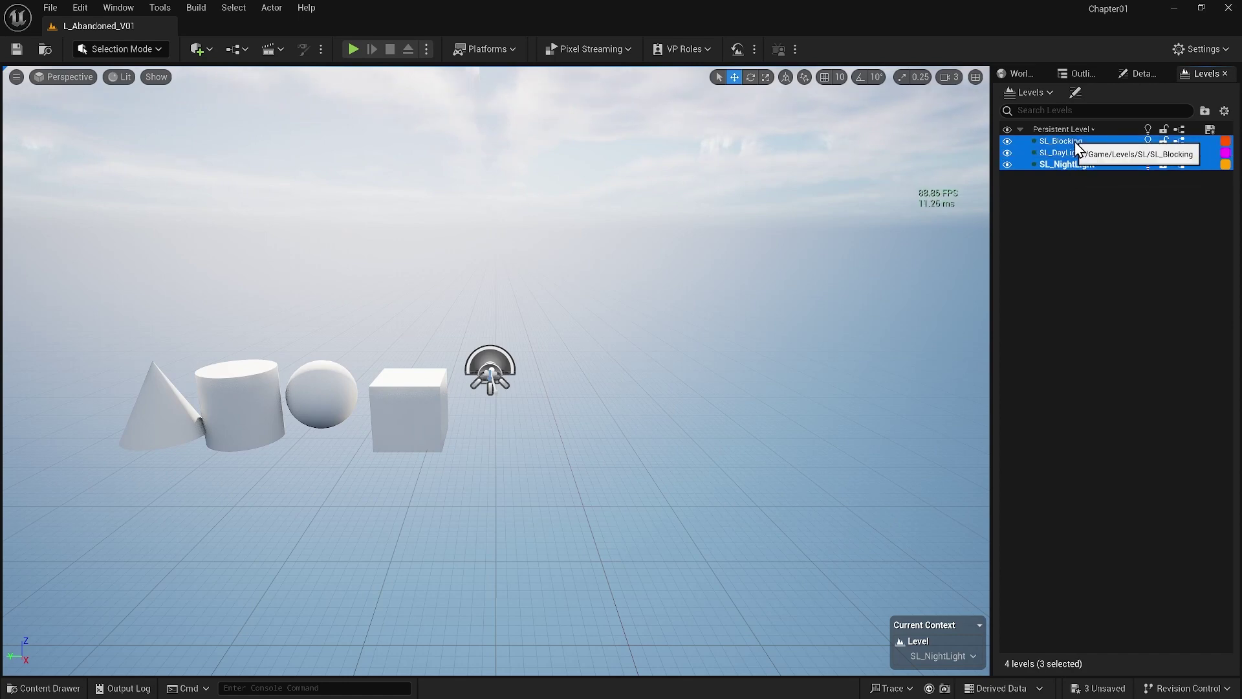
right_click(1074, 141)
mouse_move(1108, 226)
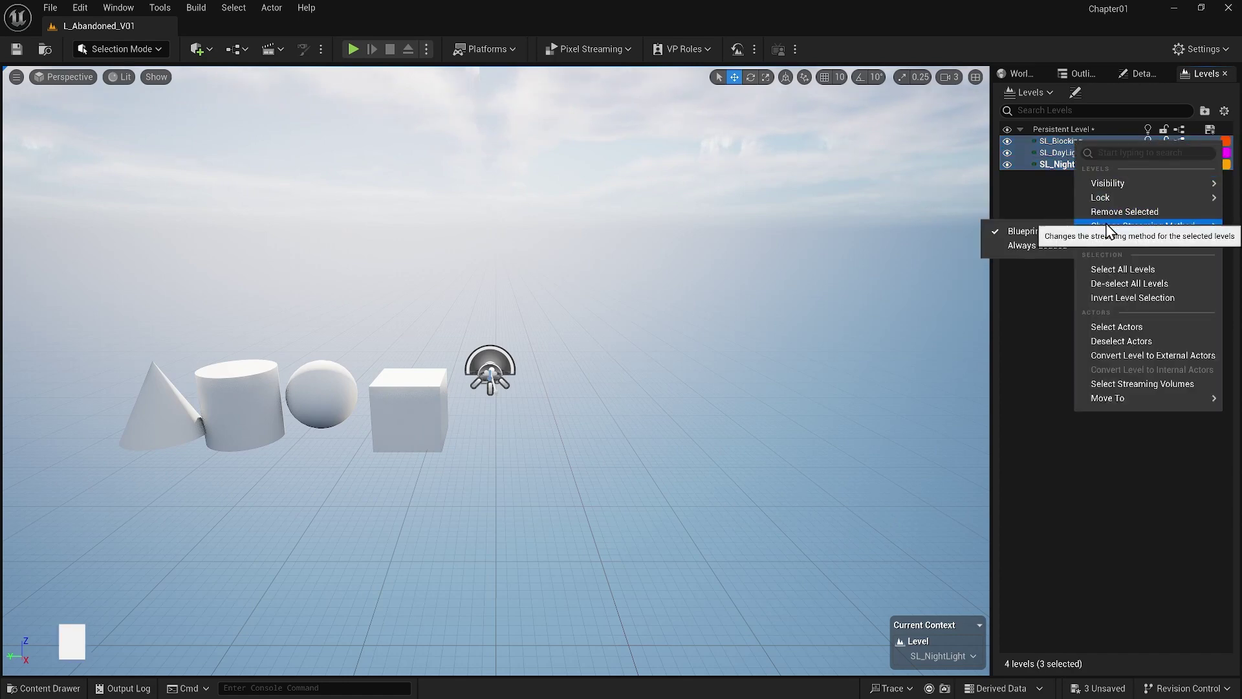
left_click(1038, 244)
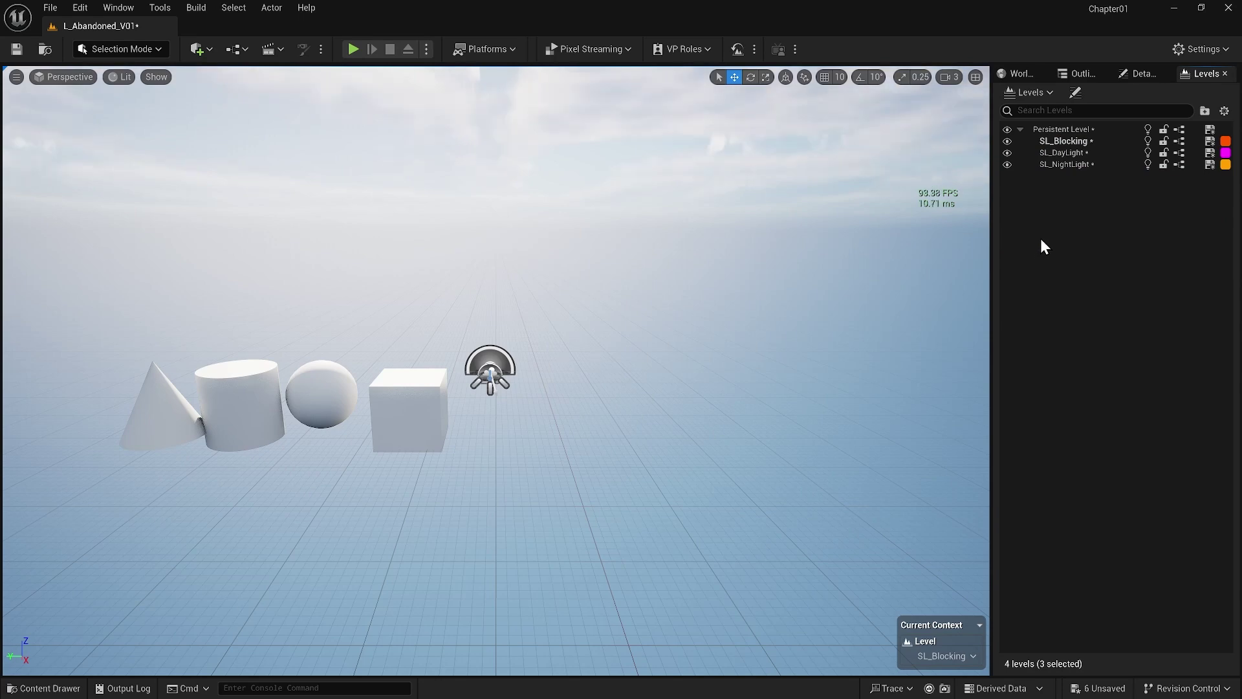
- Move the cube, sphere, cylinder and cone blockout shapes into the SL_Blocking sub-level
left_click(1069, 144)
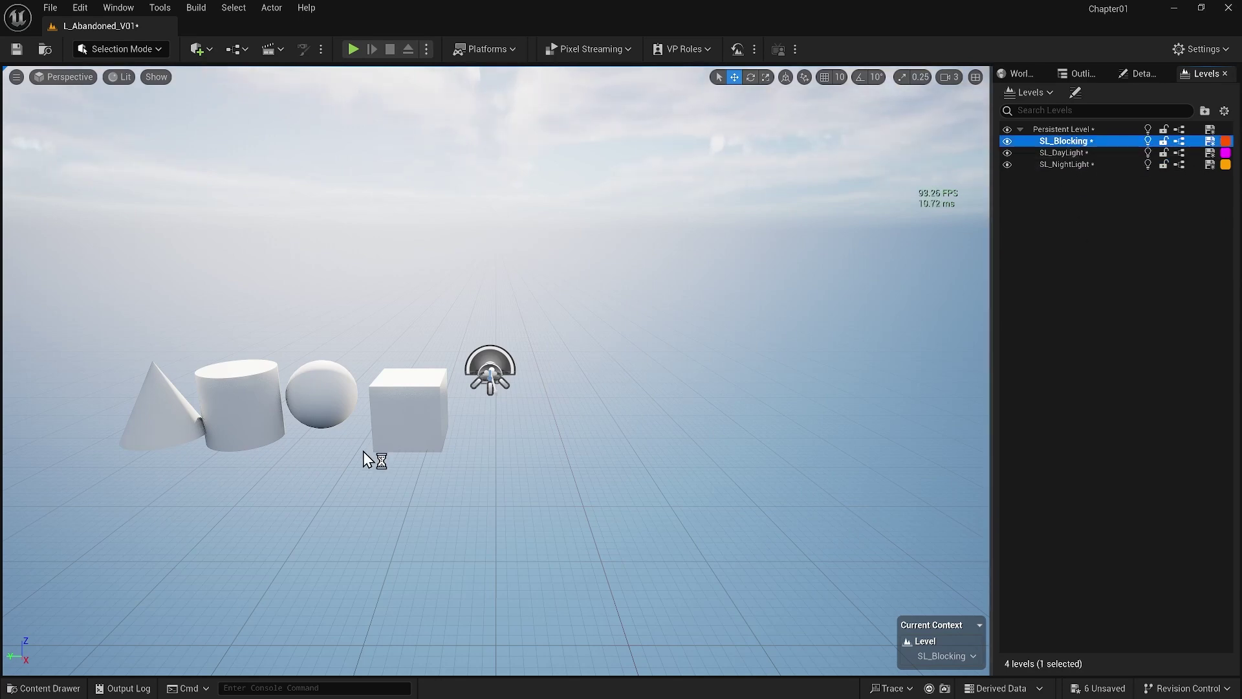
left_click(395, 414)
left_click(321, 396, "ctrl")
left_click(242, 406, "ctrl")
left_click(170, 412, "ctrl")
right_click(1064, 139)
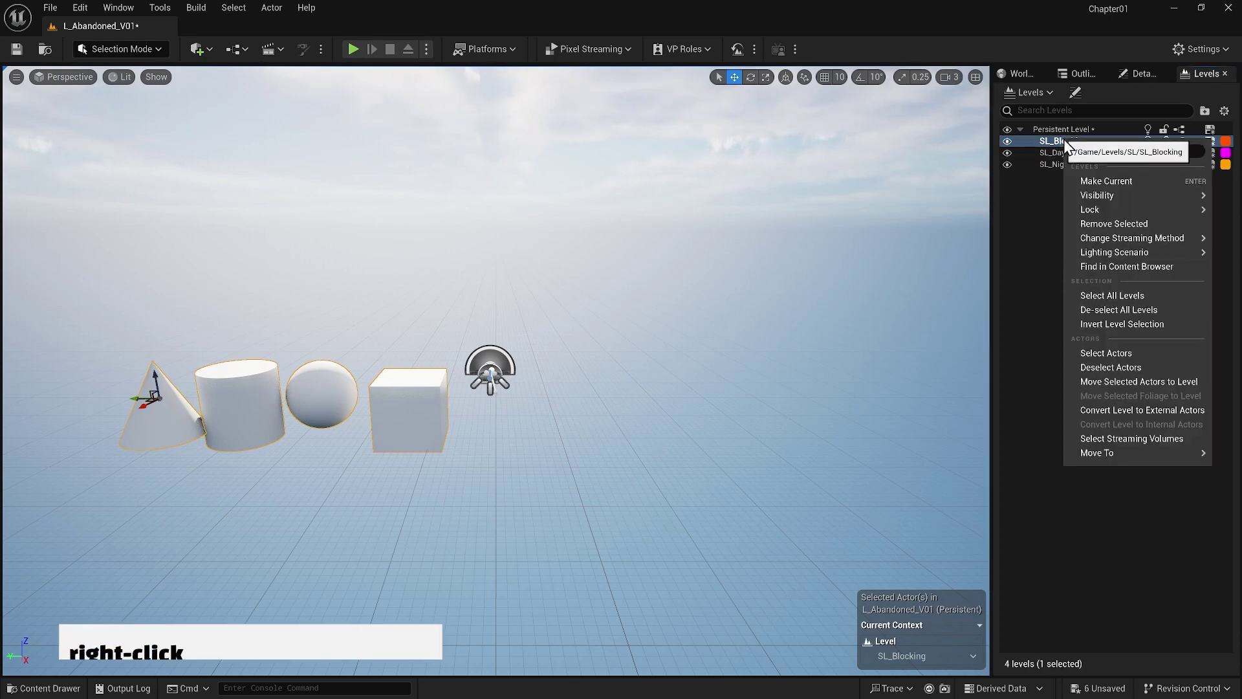
left_click(1116, 381)
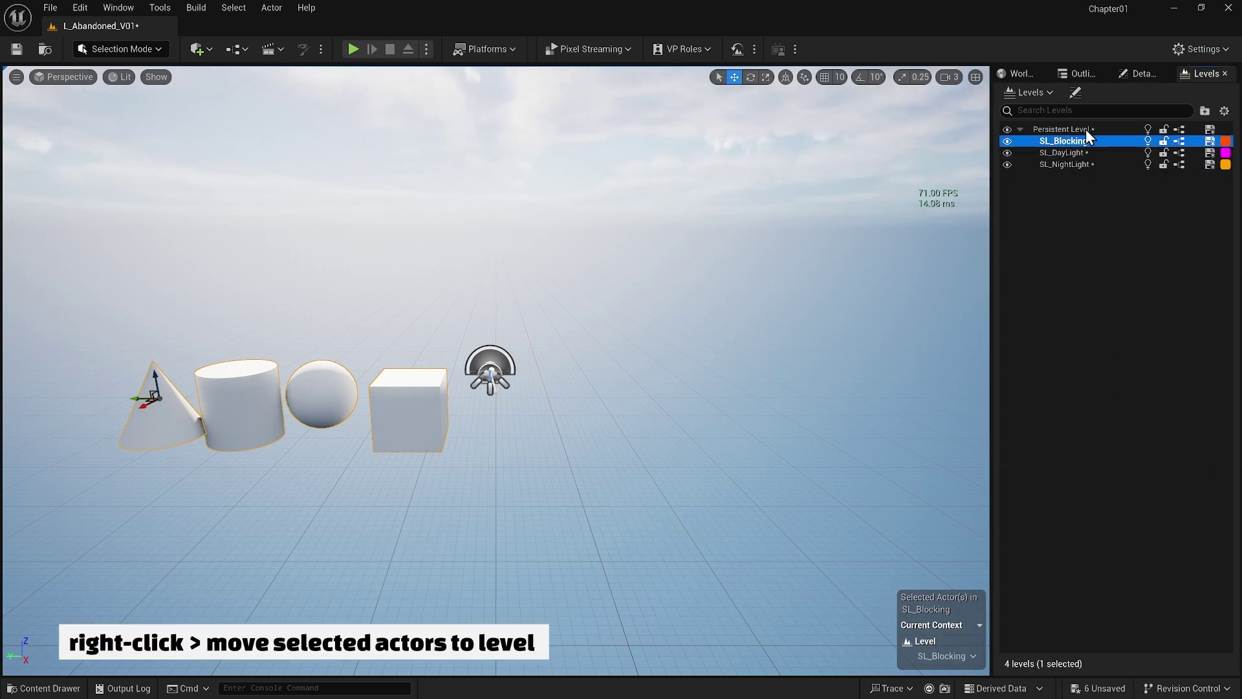
- Move the five Lighting folder actors into SL_DayLight, then hide it to check
left_click(1078, 73)
left_click(1027, 226)
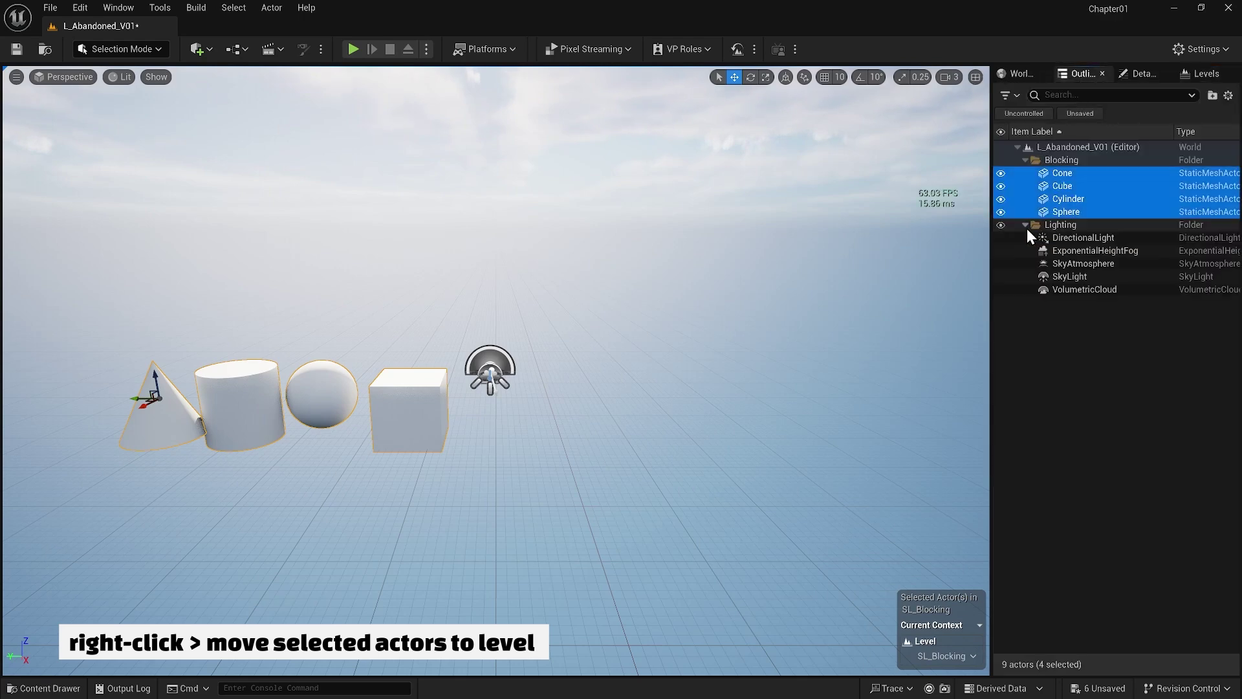
left_click(1096, 241)
left_click(1084, 291, "shift")
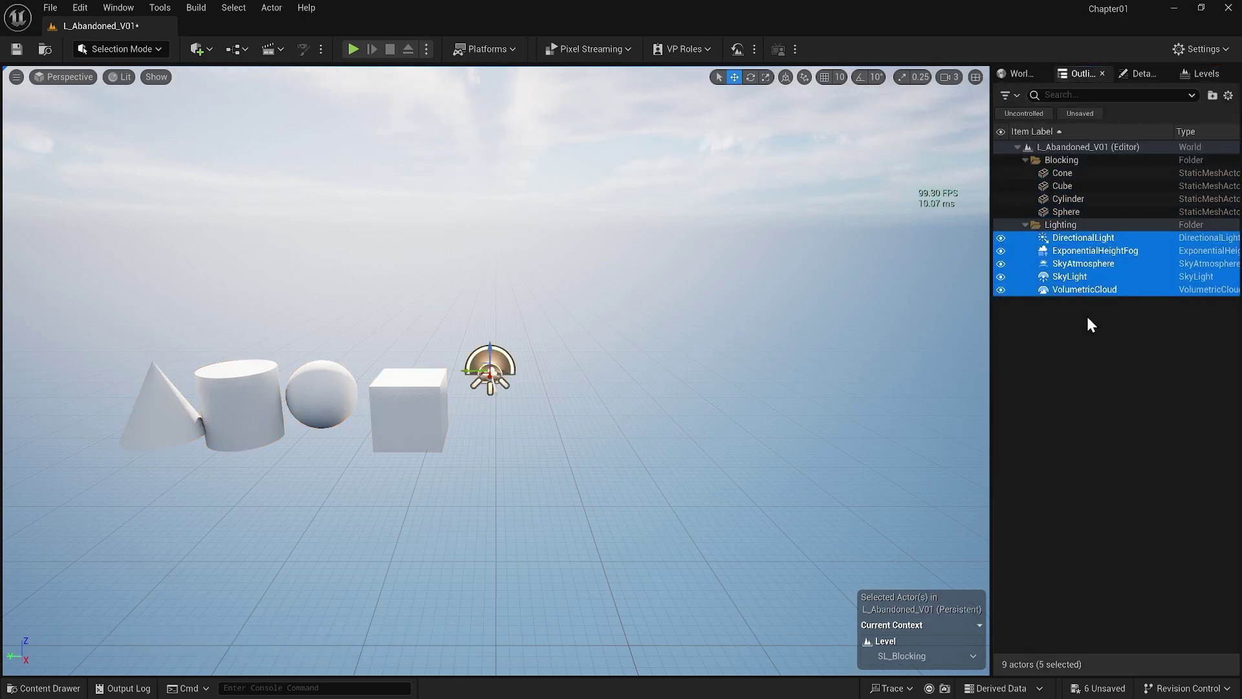
left_click(1206, 73)
left_click(1077, 154)
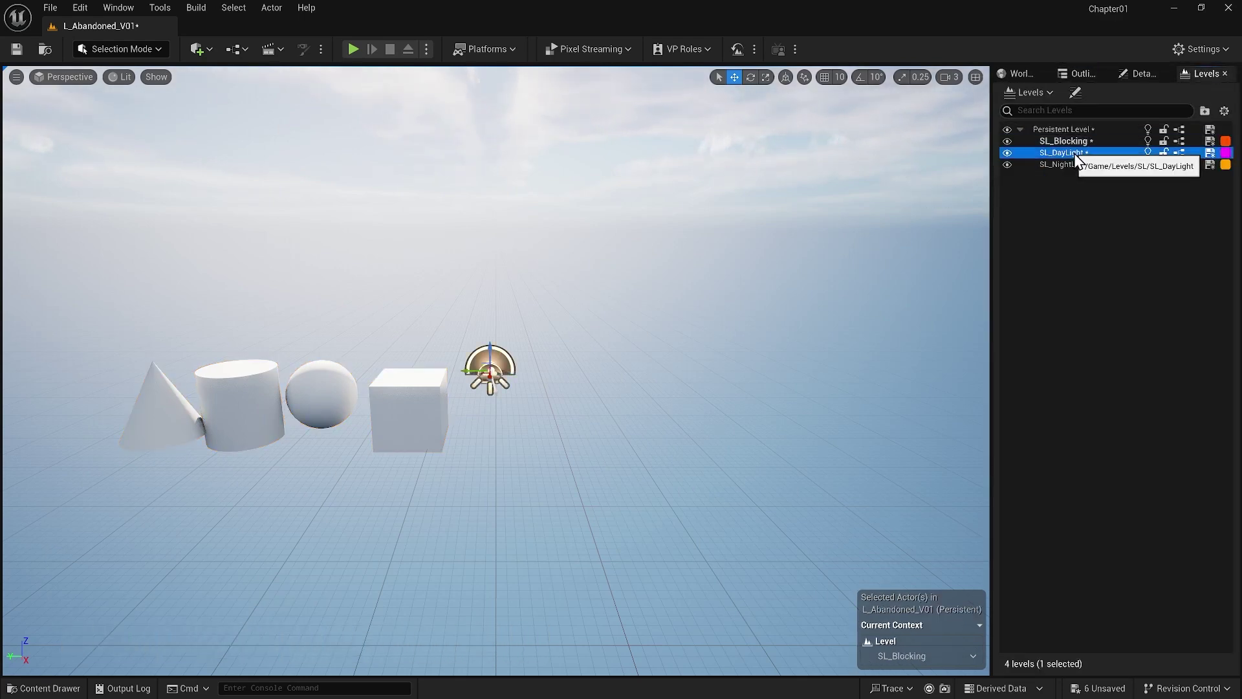
right_click(1077, 156)
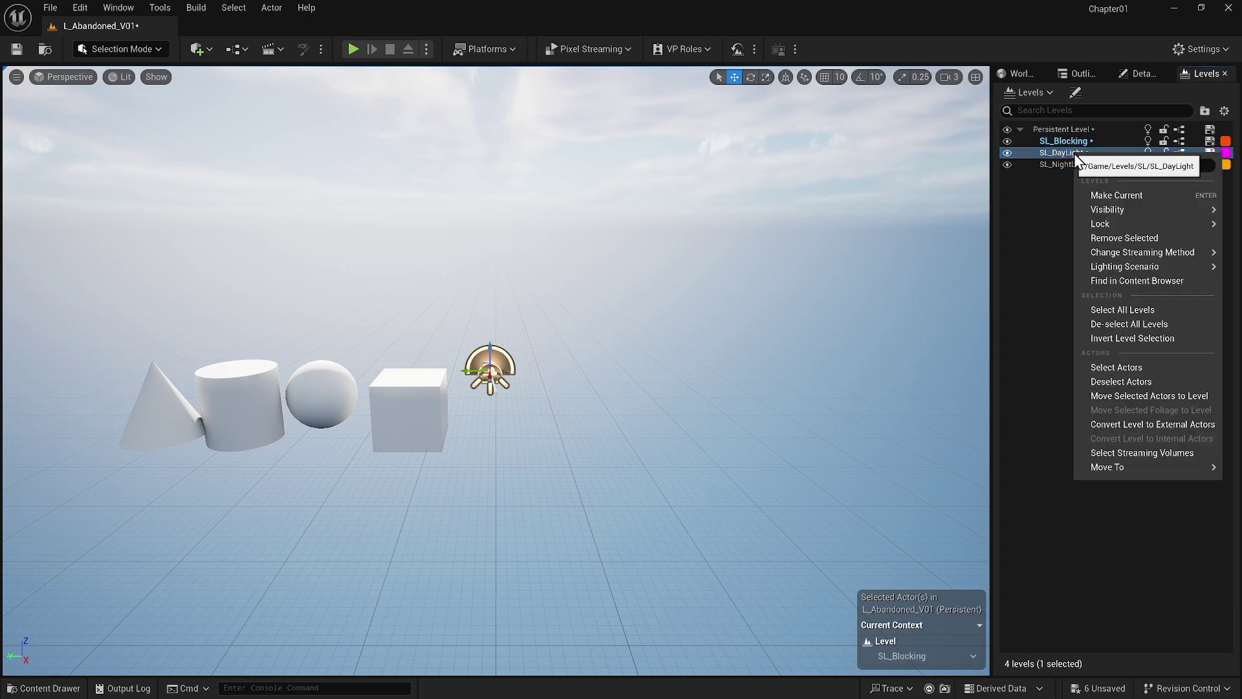
left_click(1141, 395)
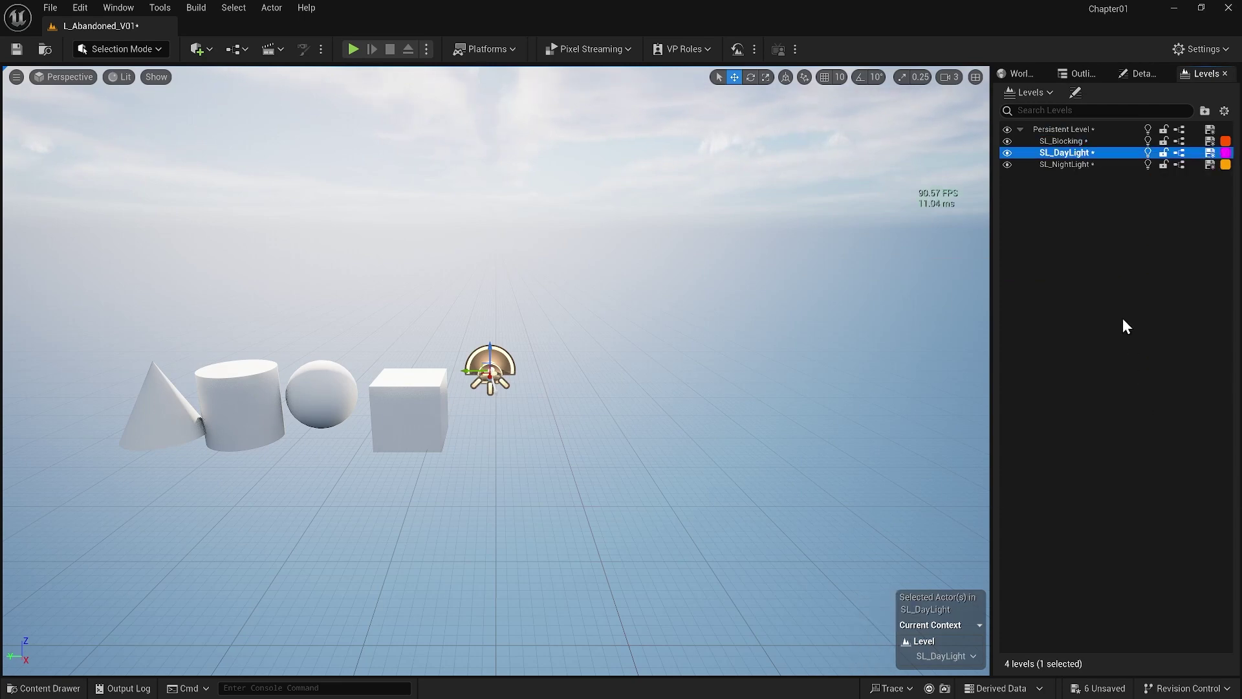
left_click(1008, 153)
- Check each sub-level's visibility, make SL_NightLight current, and hide SL_DayLight
left_click(1008, 153)
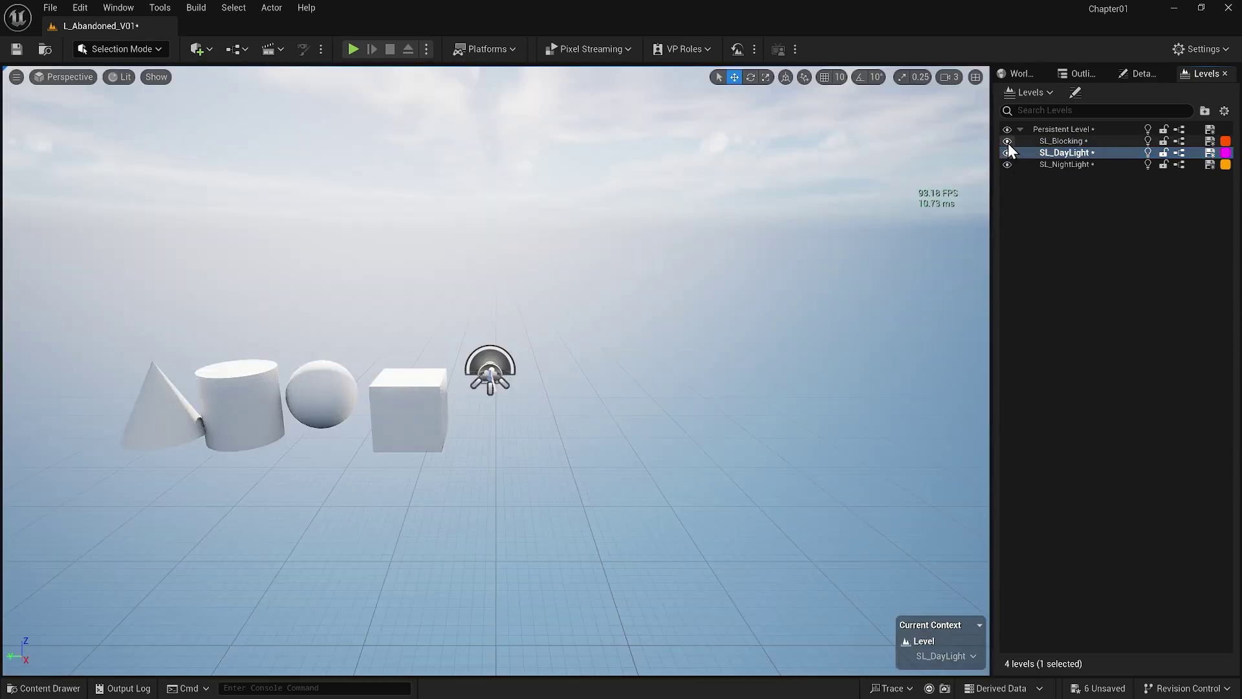
left_click(1008, 141)
left_click(1007, 142)
left_click(1066, 164)
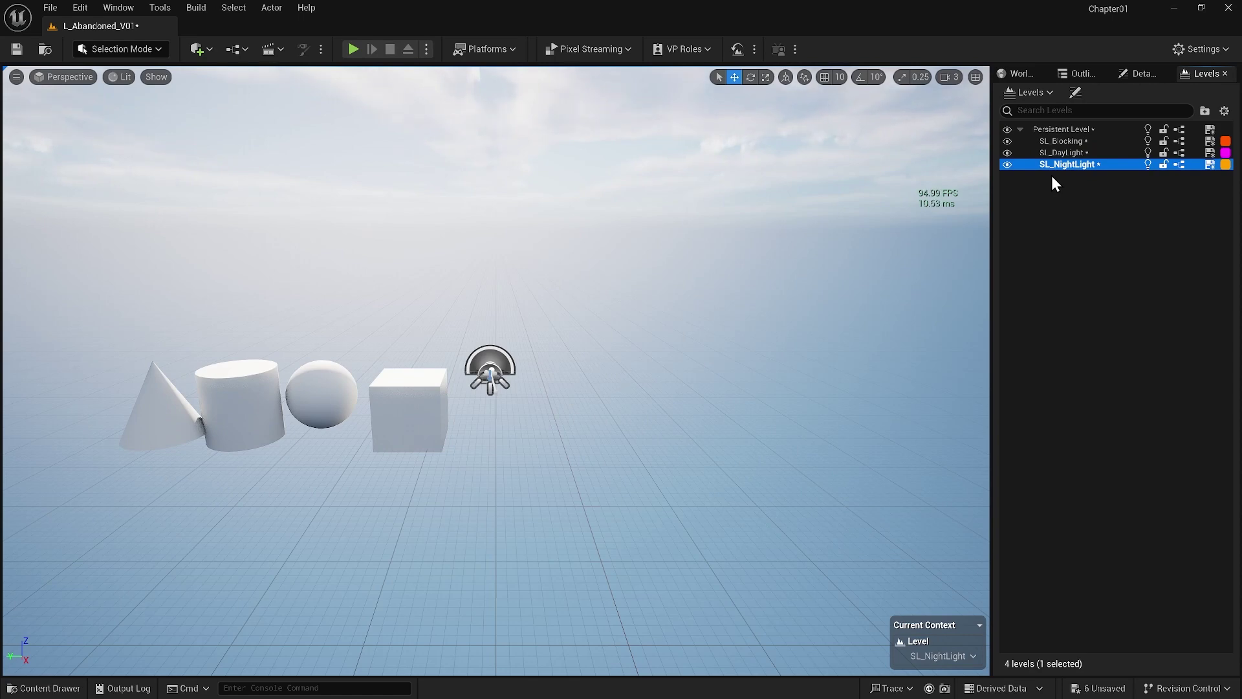
left_click(1008, 153)
- Create a sky light, directional light, sky atmosphere and clouds using the Env. Light Mixer
left_click(118, 8)
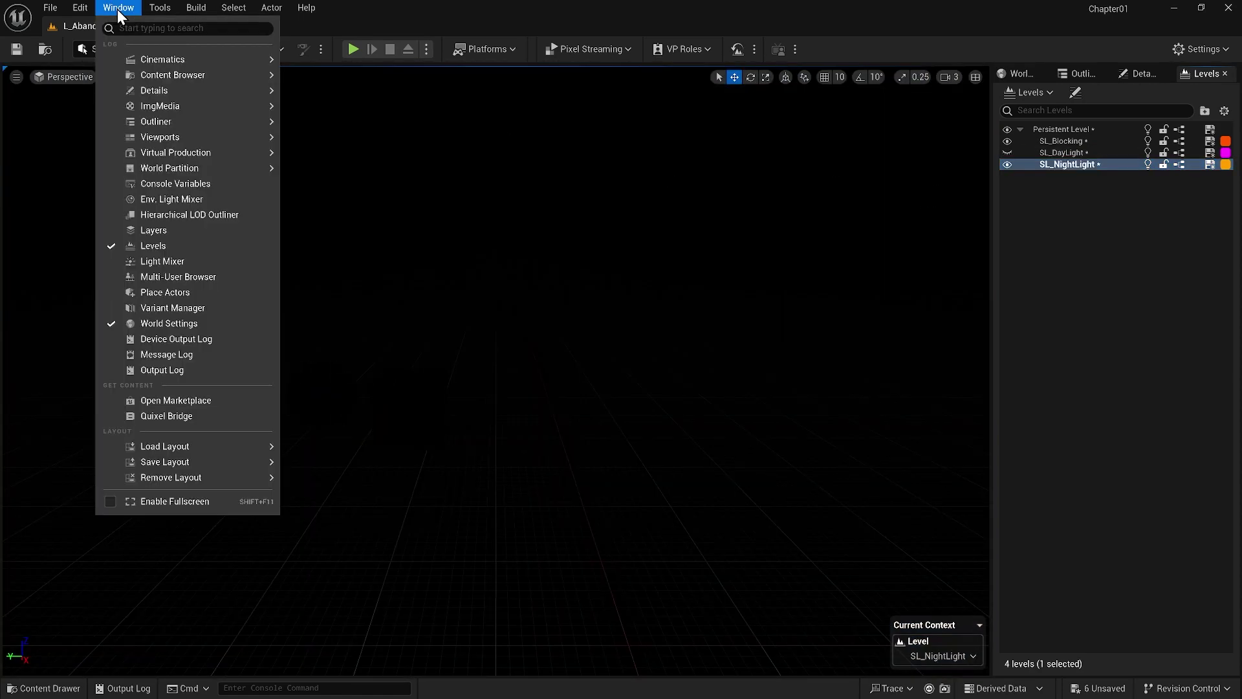
left_click(193, 201)
left_click(532, 192)
left_click(532, 191)
left_click(532, 192)
left_click(532, 192)
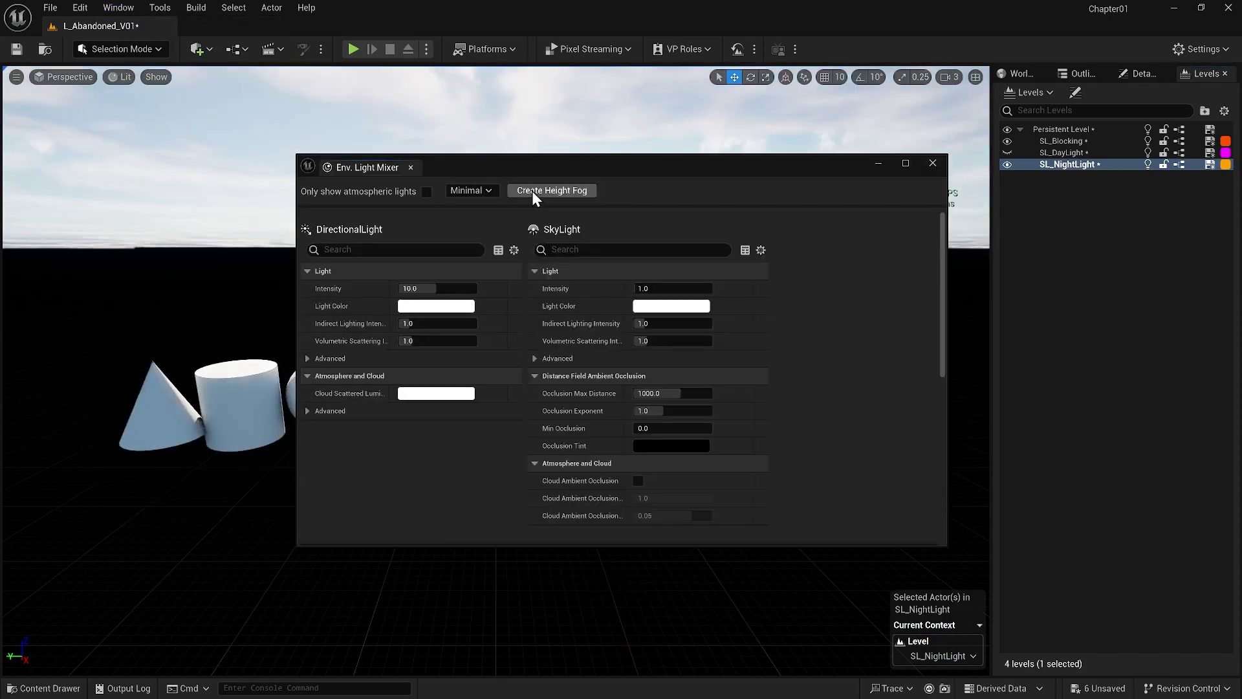
left_click(532, 191)
left_click(933, 164)
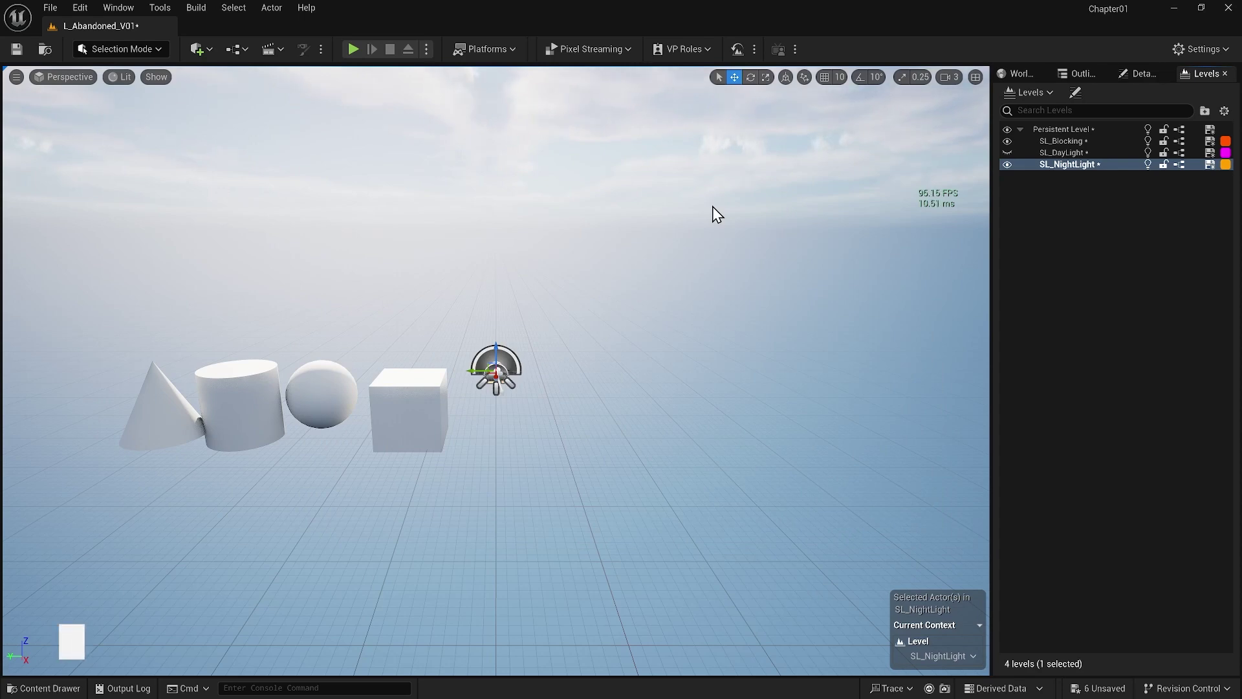
- Rotate the SL_NightLight sun low toward the horizon for warm sunset lighting
left_click(708, 255)
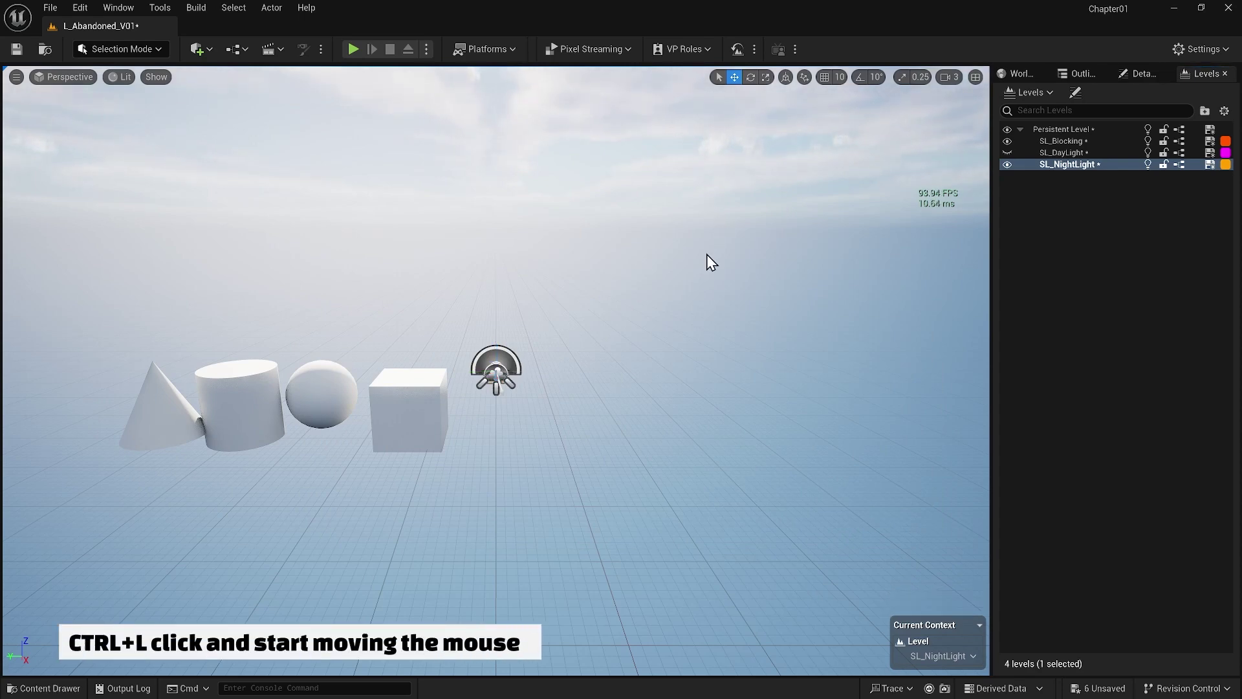
left_click_drag(707, 254, 731, 269, "ctrl")
left_click(1026, 251)
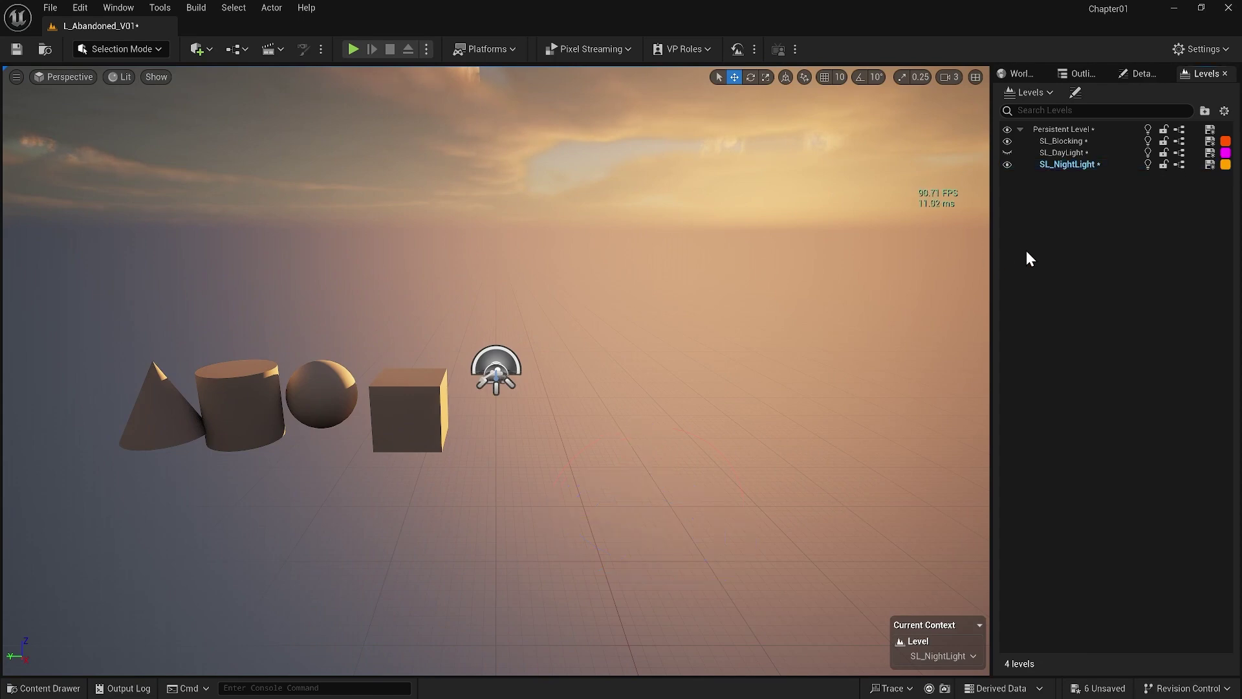
- Compare sunset and daylight via level visibility, leaving daylight showing, then save SL_NightLight
left_click(1010, 164)
left_click(1009, 164)
left_click(1008, 164)
left_click(1008, 164)
left_click(1007, 164)
left_click(1008, 164)
left_click(1007, 154)
left_click(1008, 154)
left_click(1008, 154)
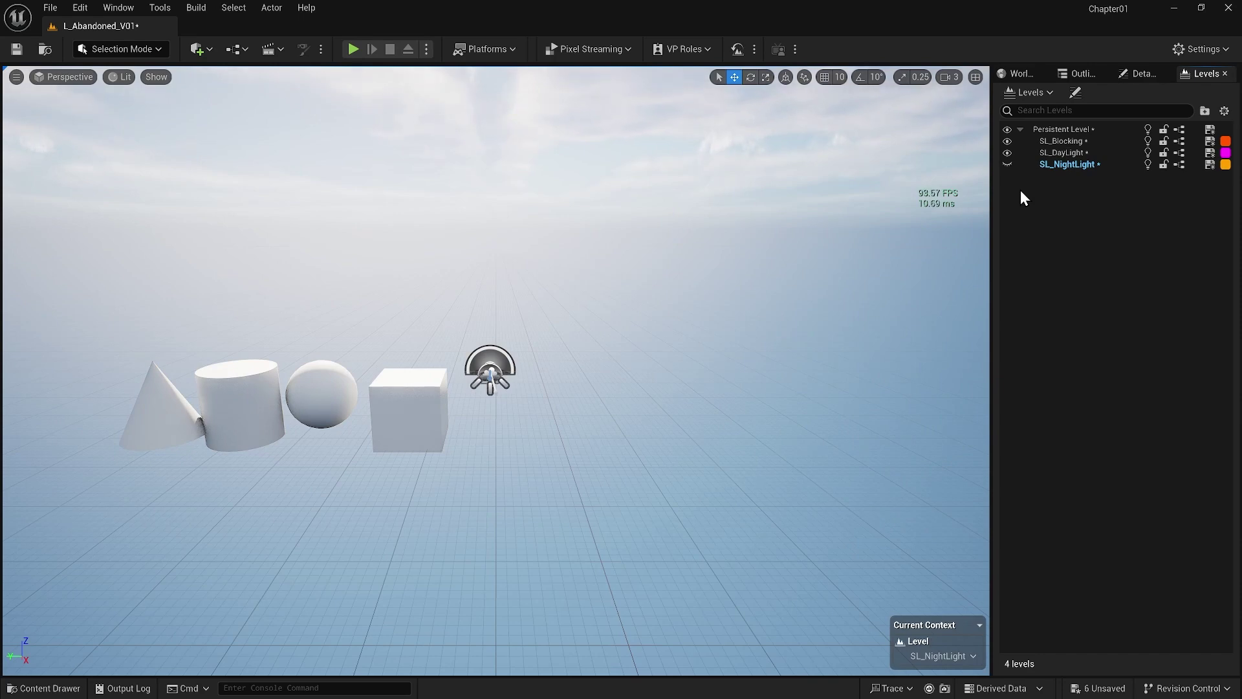
key("ctrl+s")
- Save every unsaved level and asset, including SL_Blocking and SL_DayLight, with Save All
left_click(1055, 167)
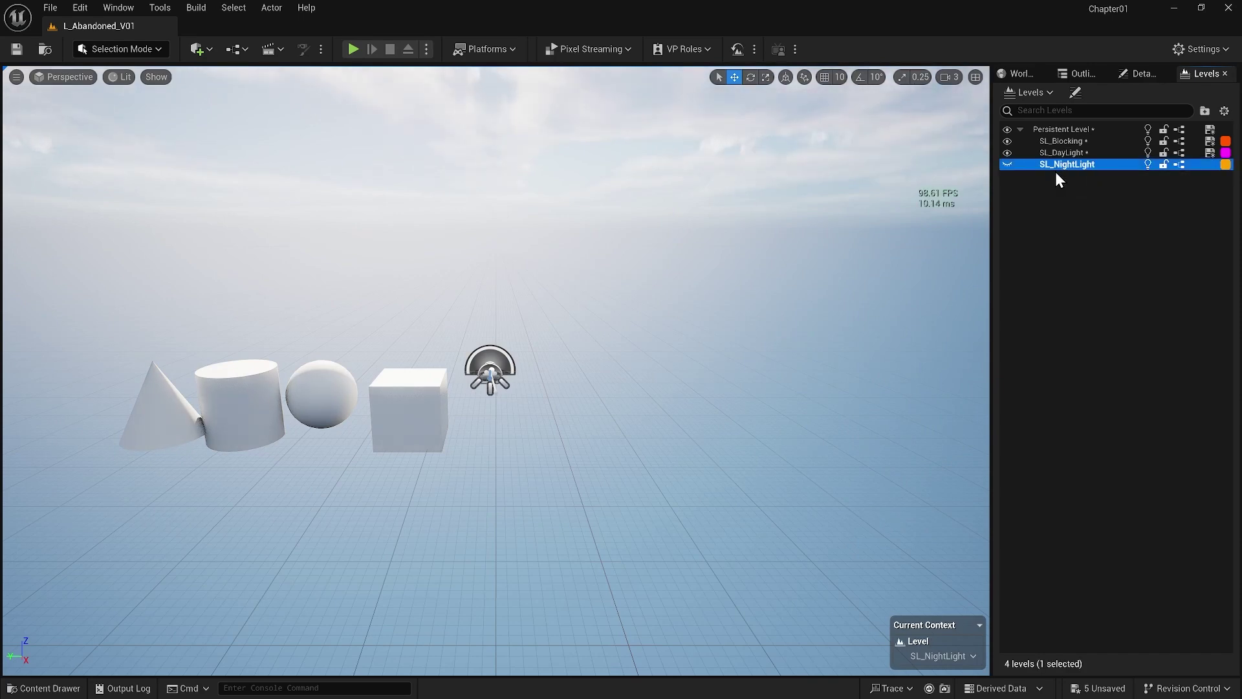
left_click(51, 9)
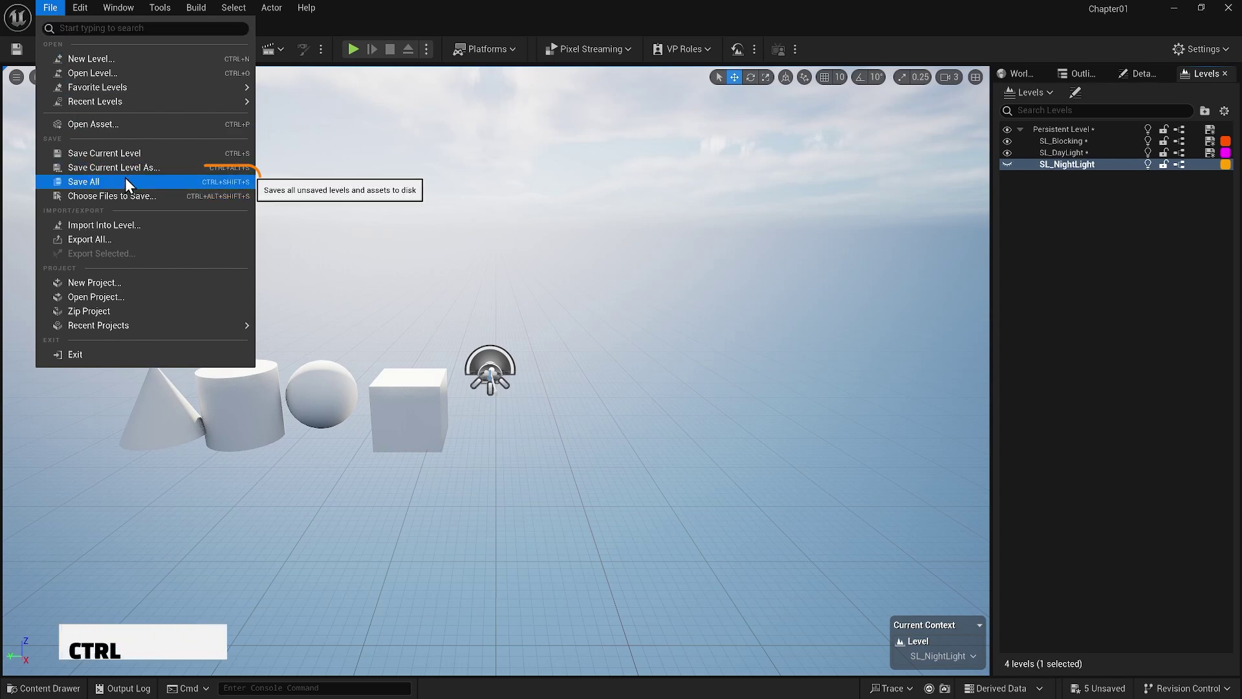
key("ctrl+shift+s")
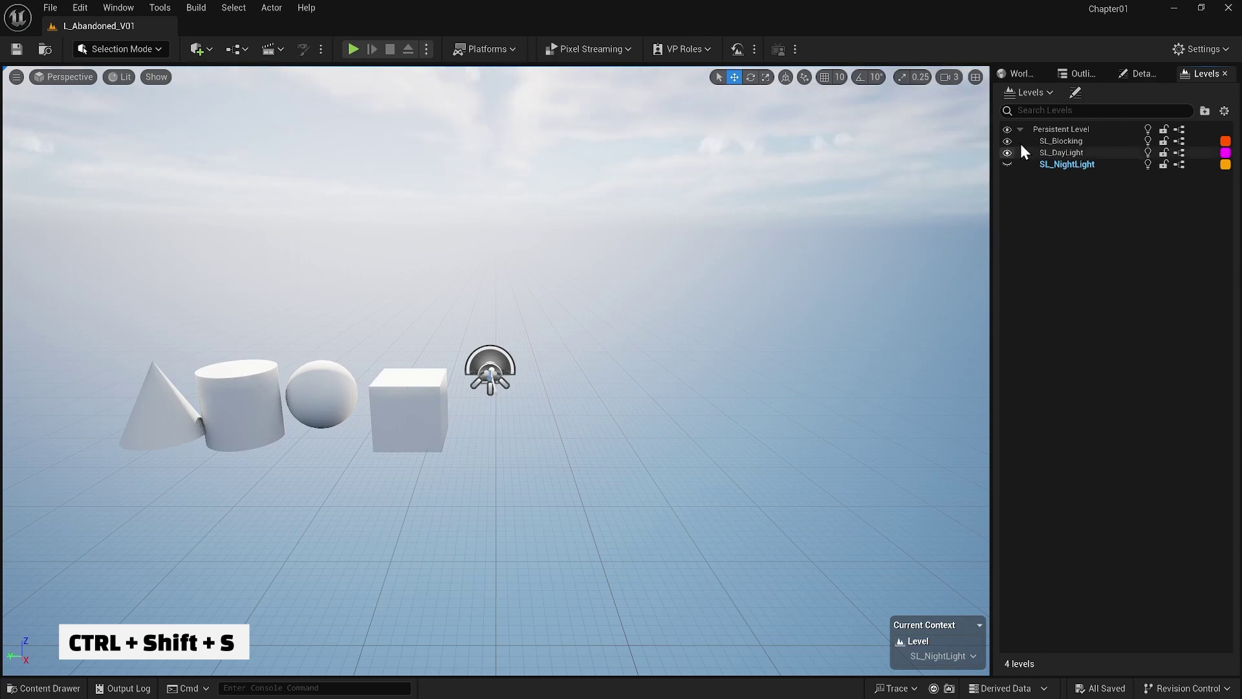
- Duplicate the cube into the persistent level, confirm it ignores SL_Blocking visibility, then delete it
left_click(1055, 130)
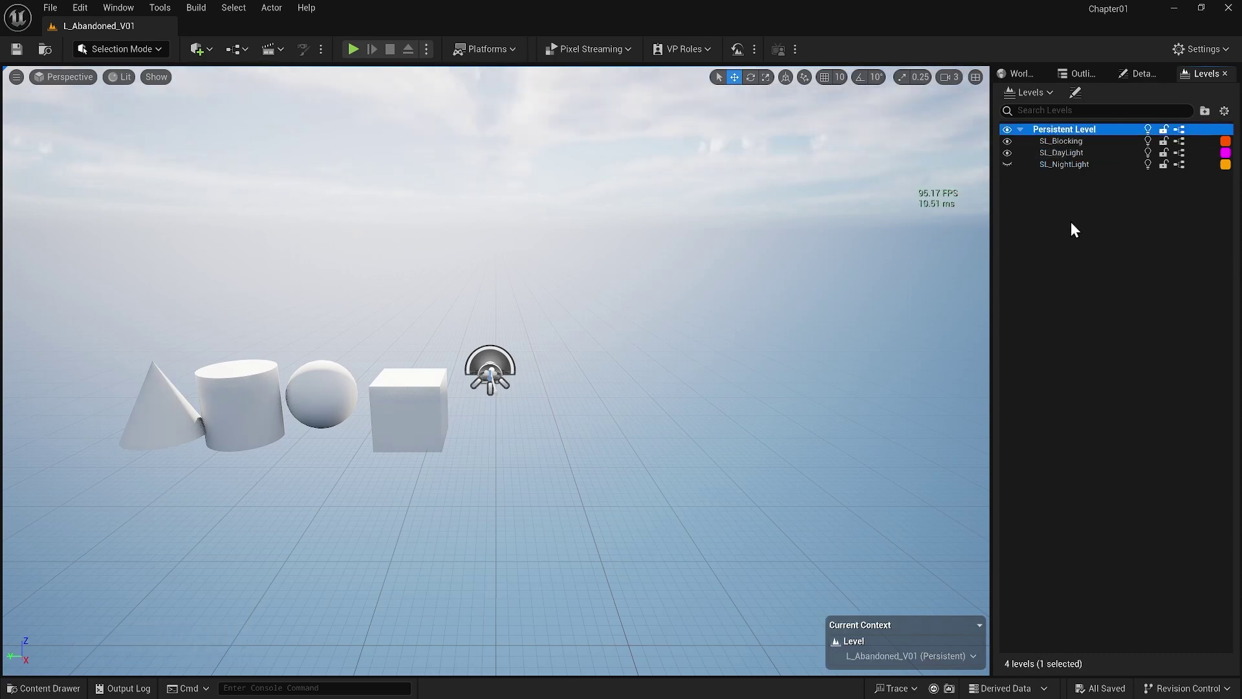
left_click(395, 396)
left_click(395, 396)
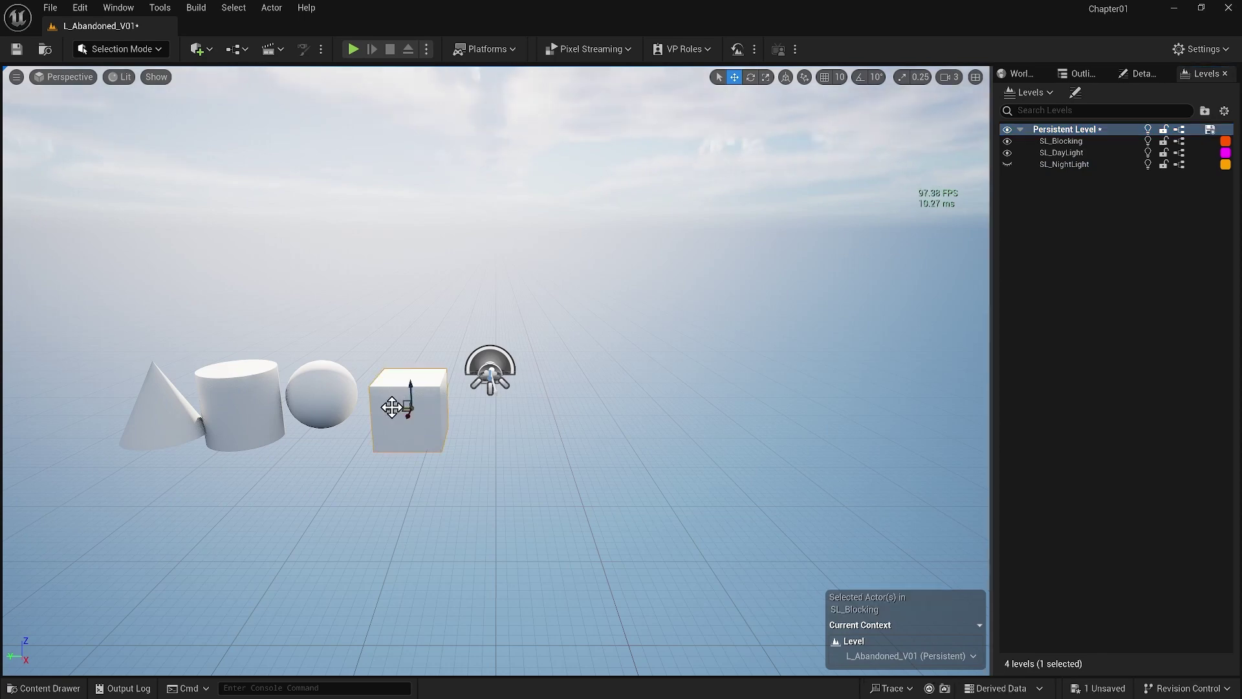
left_click_drag(396, 408, 569, 408, "alt")
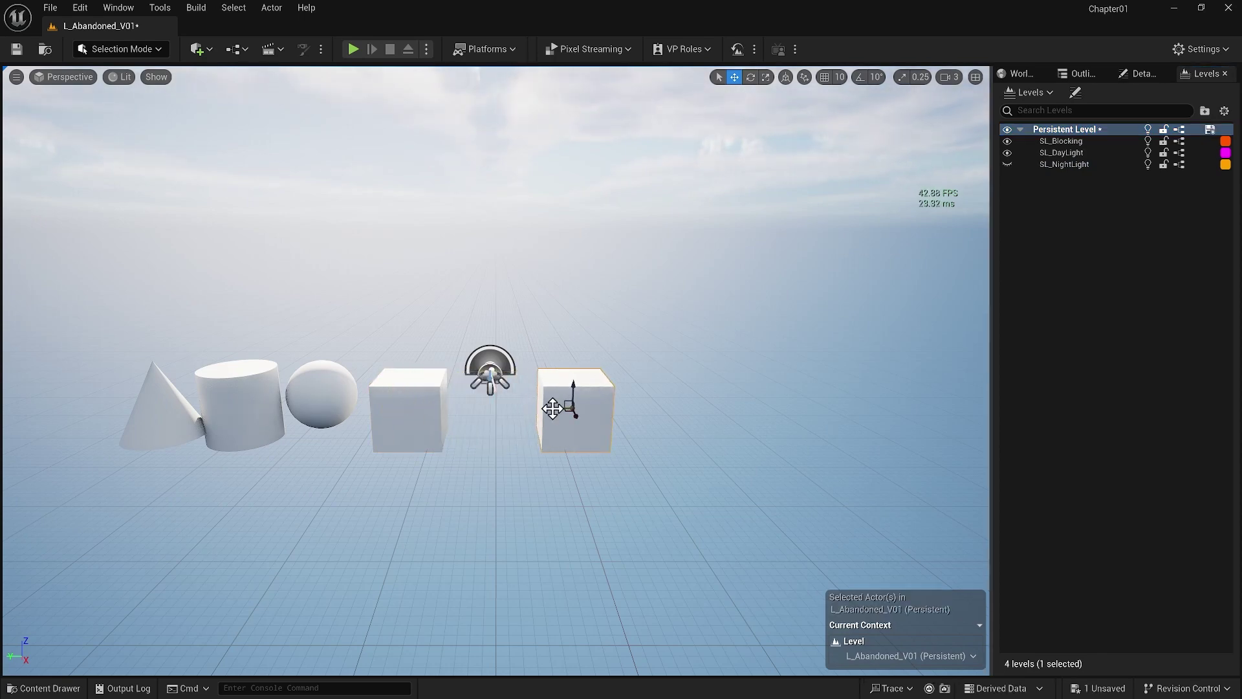
left_click(1007, 141)
left_click(1007, 141)
left_click(1007, 141)
left_click(1007, 141)
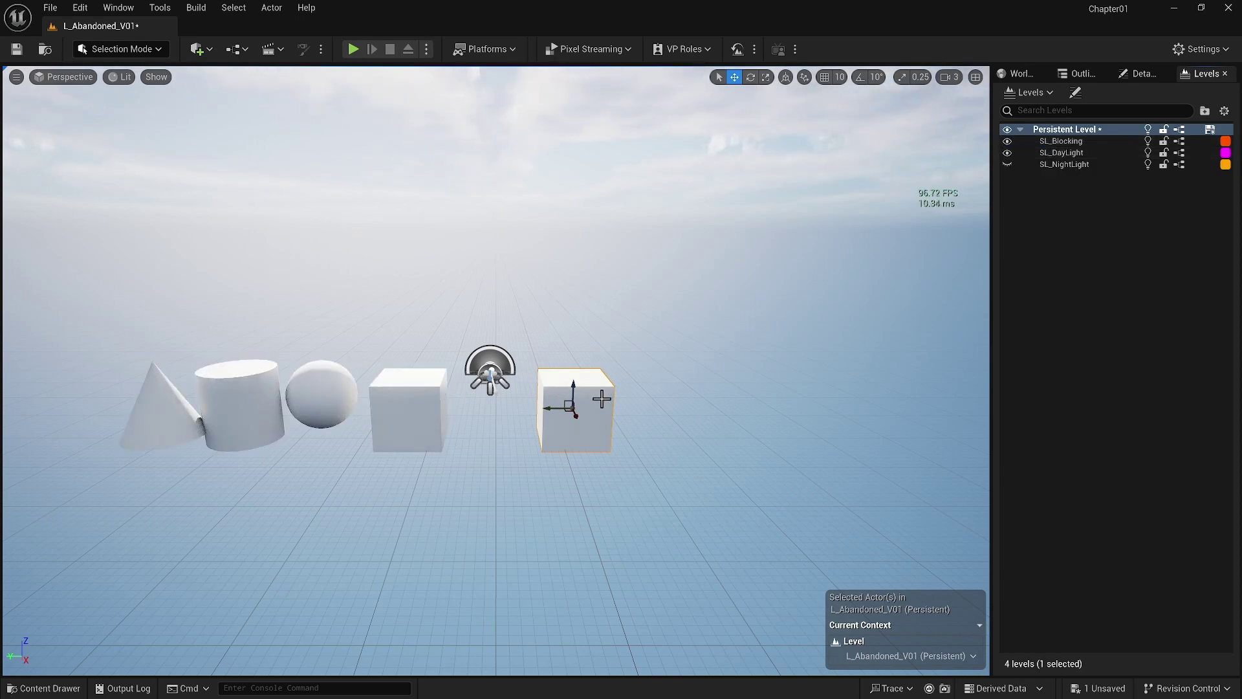
key("Delete")
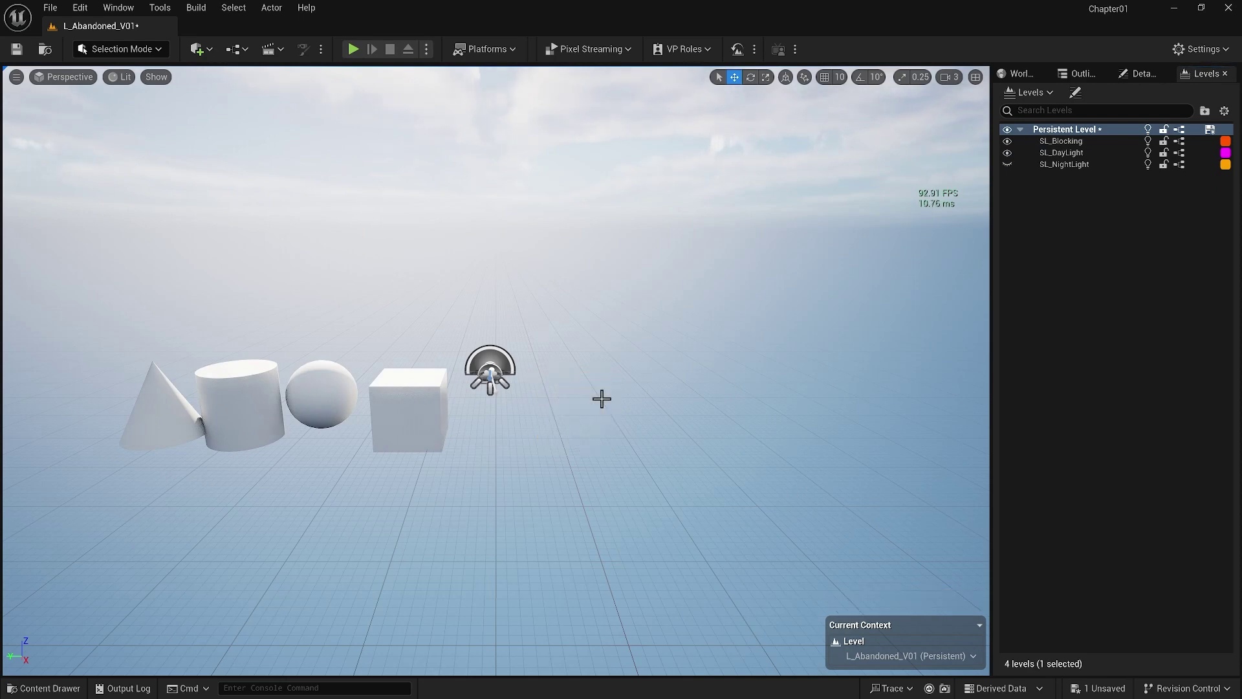
- With SL_Blocking current, duplicate the cube to the right and verify it toggles with SL_Blocking
double_click(1073, 142)
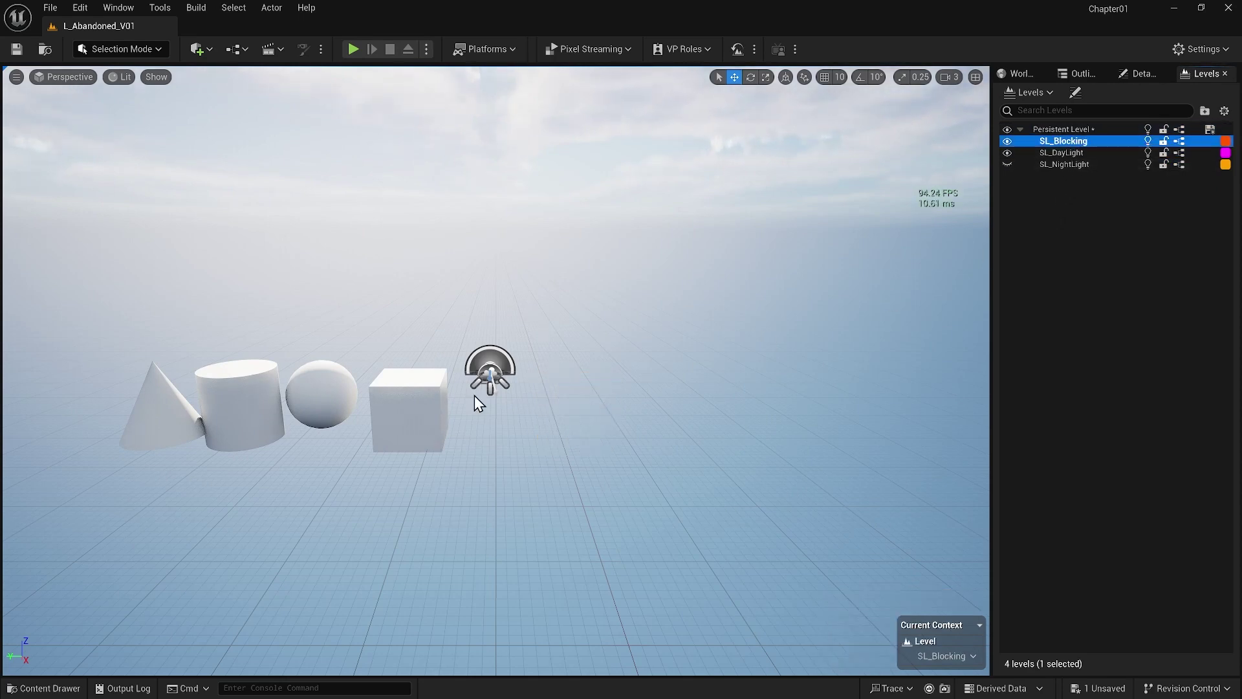
left_click(407, 414)
left_click_drag(389, 409, 550, 409, "alt")
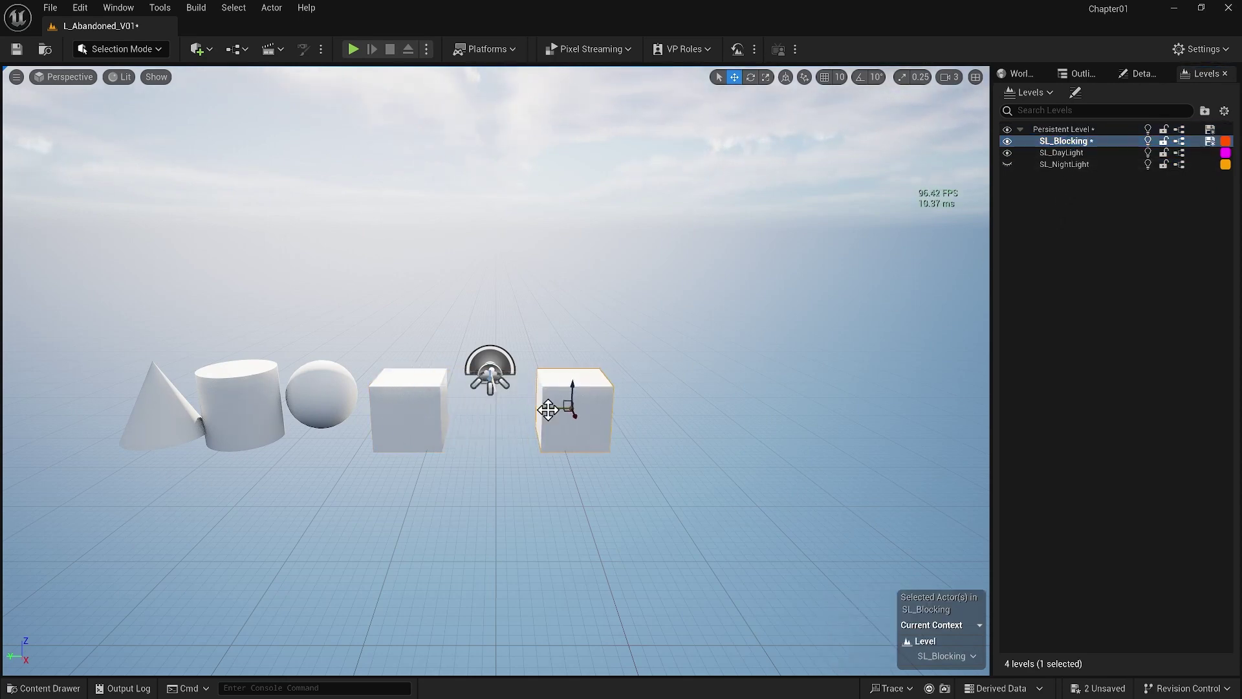
left_click(1007, 141)
left_click(1007, 141)
left_click(1007, 141)
left_click(1007, 141)
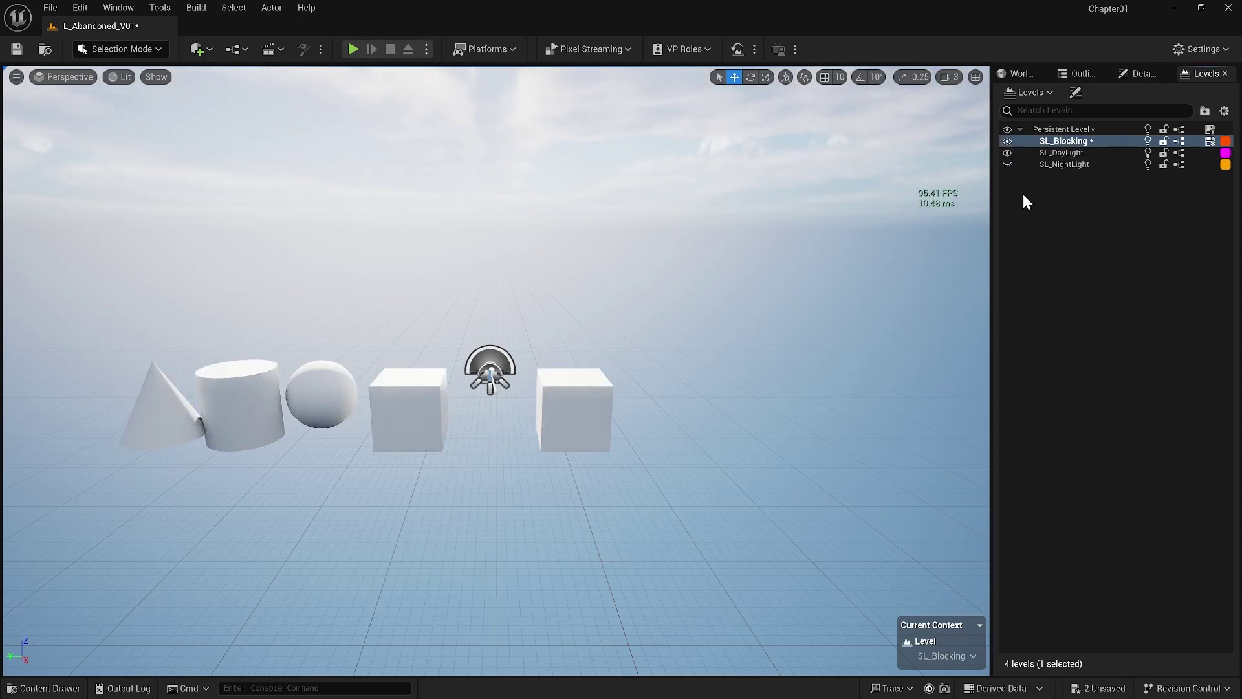